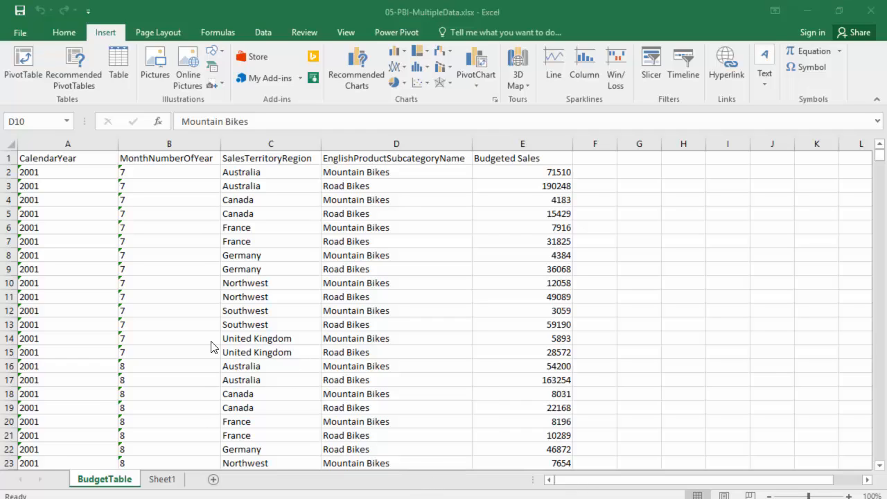
Step: Convert the budget data range A1:E1878 into a table with headers
{"action": "left_click", "coordinate": [119, 320]}
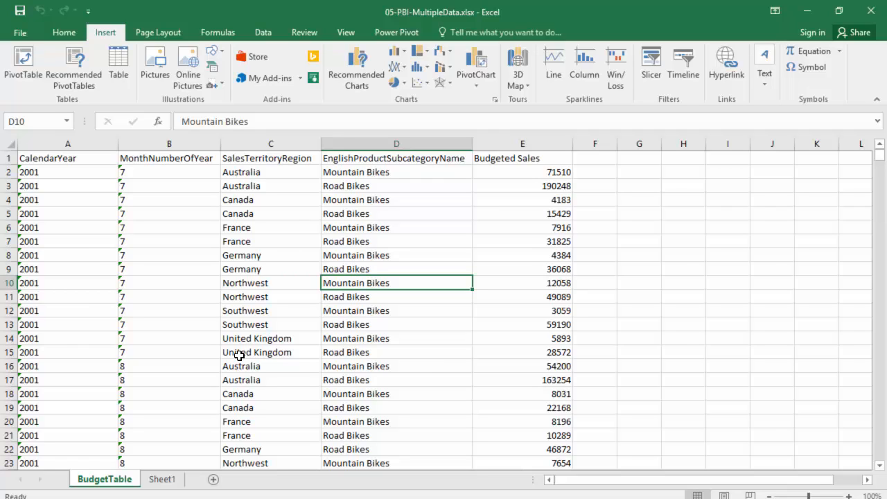
{"action": "key", "text": "ctrl+t"}
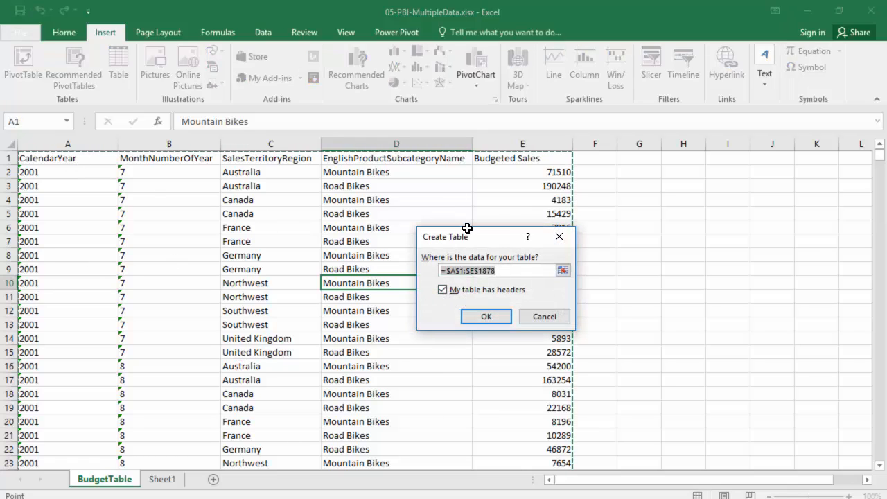
{"action": "left_click", "coordinate": [497, 323]}
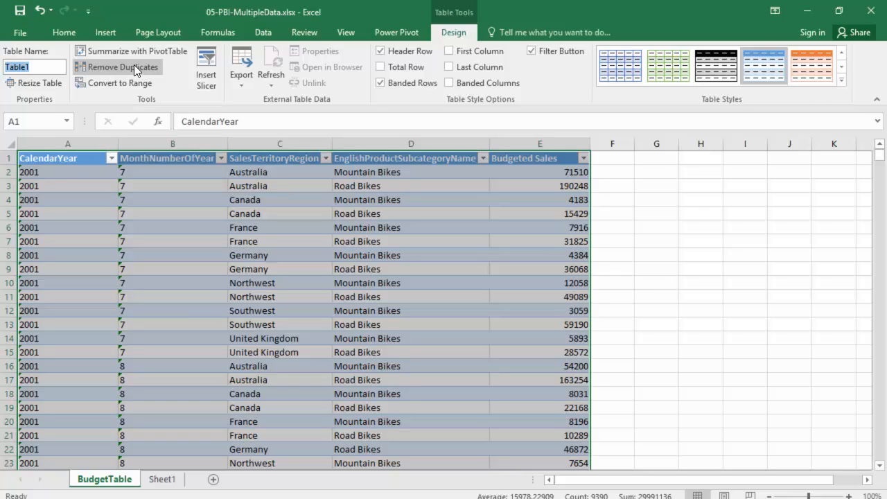
Step: Name the new table BudgetTable
{"action": "type", "text": "bUDGE"}
{"action": "type", "text": "tABLE"}
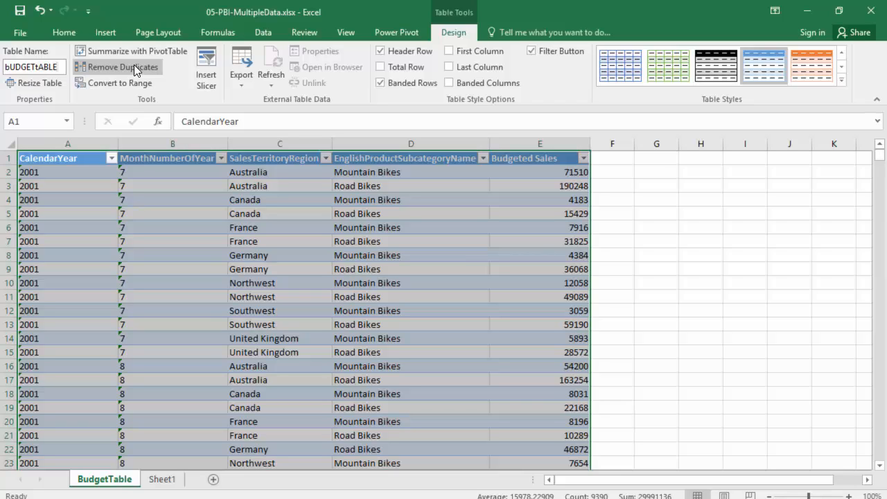
{"action": "key", "text": "BackSpace"}
{"action": "key", "text": "BackSpace"}
{"action": "key", "text": "BackSpace"}
{"action": "key", "text": "BackSpace"}
{"action": "key", "text": "BackSpace"}
{"action": "key", "text": "BackSpace"}
{"action": "key", "text": "BackSpace"}
{"action": "key", "text": "BackSpace"}
{"action": "key", "text": "BackSpace"}
{"action": "key", "text": "BackSpace"}
{"action": "type", "text": "BudgetTable"}
{"action": "key", "text": "Return"}
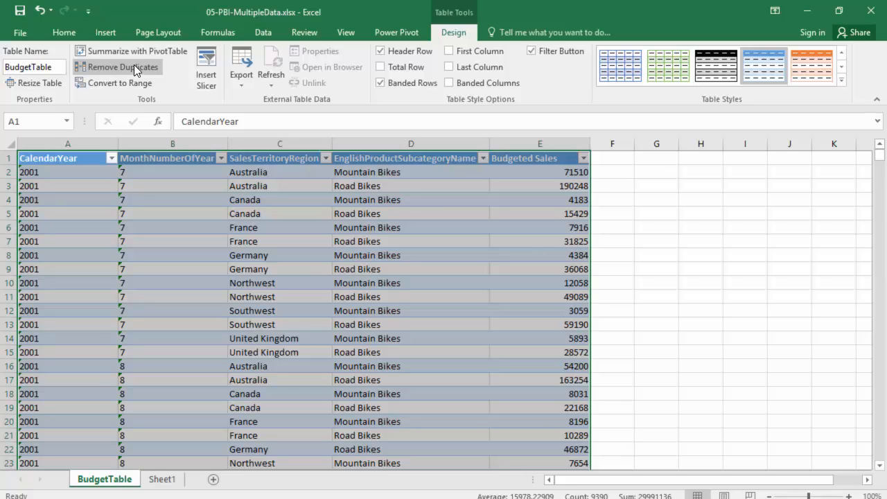
Step: Add the budget table to the Power Pivot data model
{"action": "left_click", "coordinate": [188, 251]}
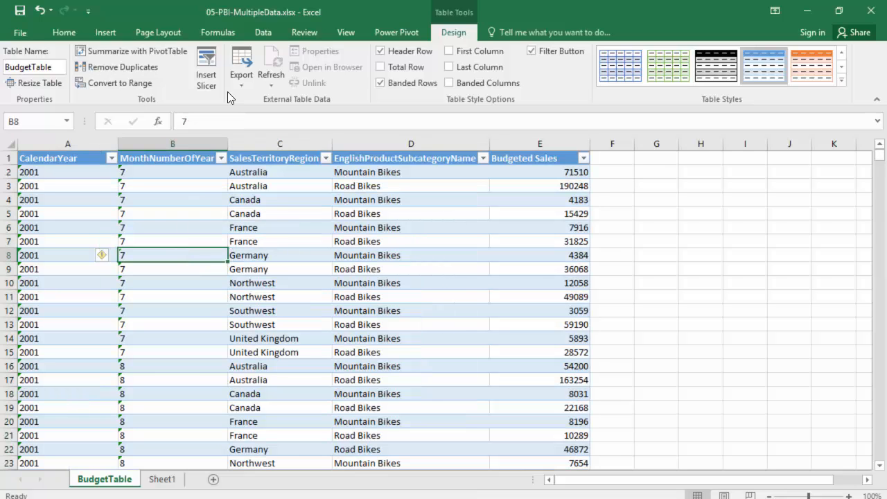
{"action": "left_click", "coordinate": [392, 33]}
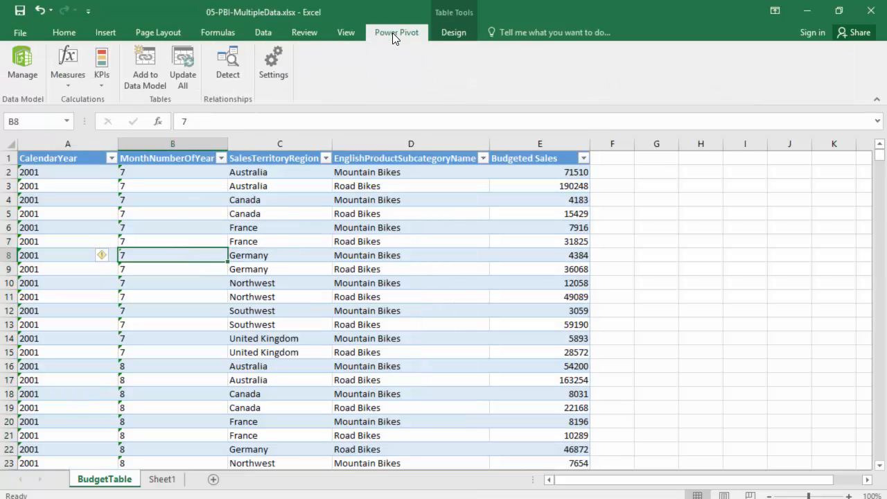
{"action": "left_click", "coordinate": [145, 71]}
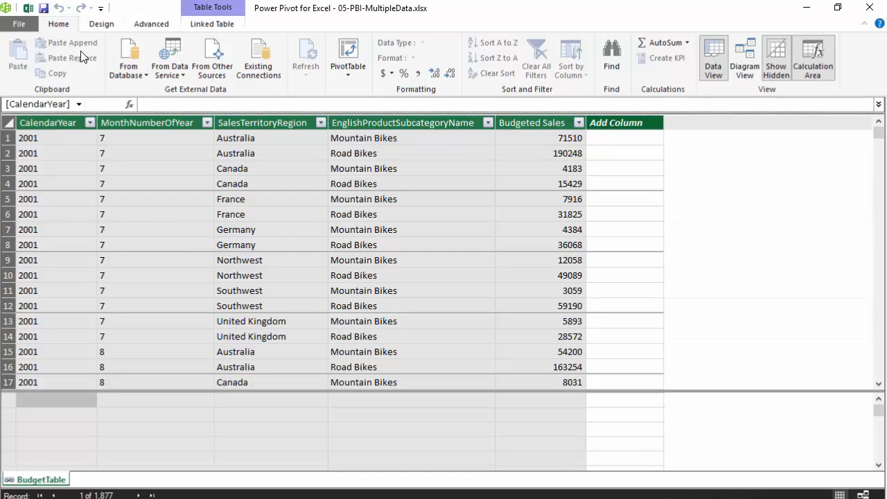
Step: Connect the data model to the Access database PBI-BookData.accdb from the DataFiles folder
{"action": "left_click", "coordinate": [139, 73]}
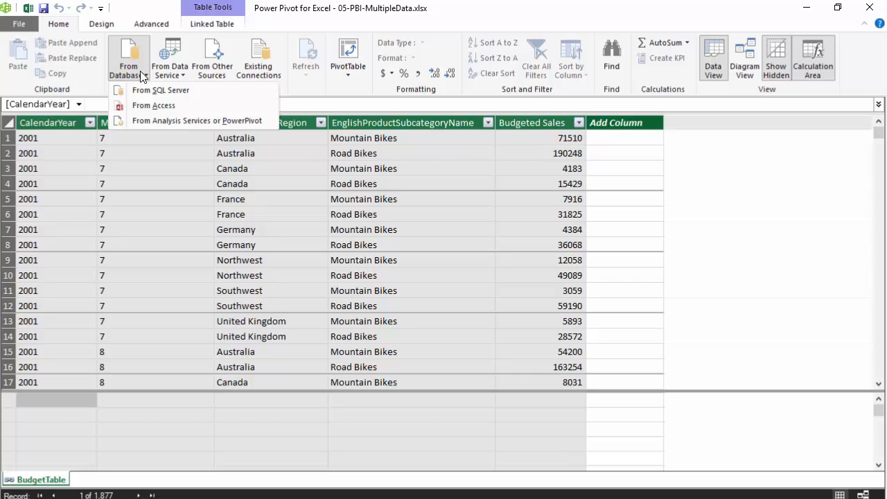
{"action": "left_click", "coordinate": [167, 108]}
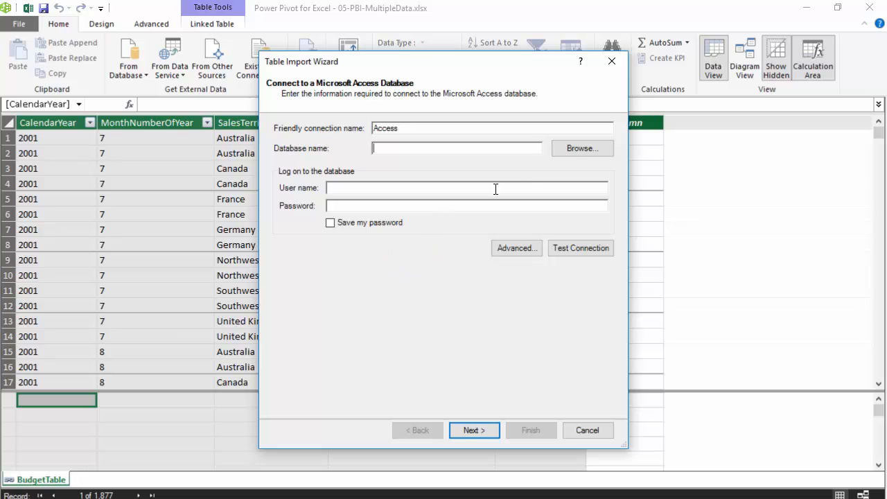
{"action": "left_click", "coordinate": [580, 150]}
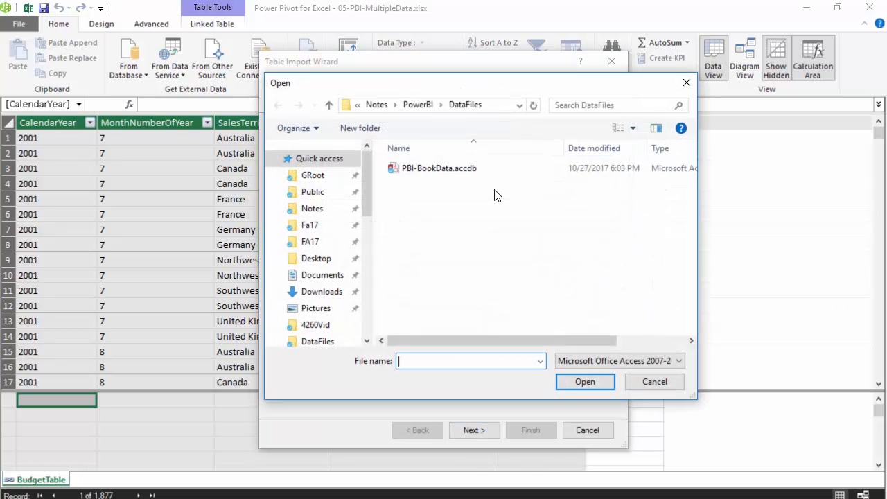
{"action": "left_click", "coordinate": [441, 170]}
{"action": "left_click", "coordinate": [582, 380]}
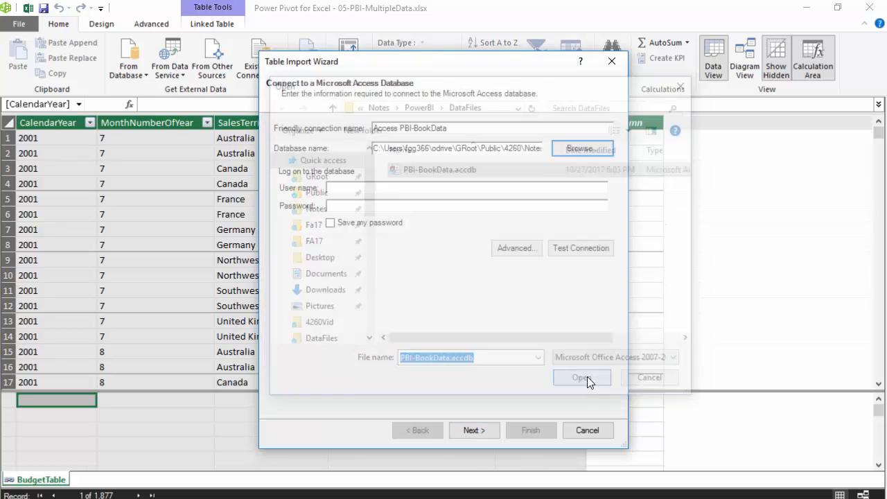
{"action": "left_click", "coordinate": [476, 431]}
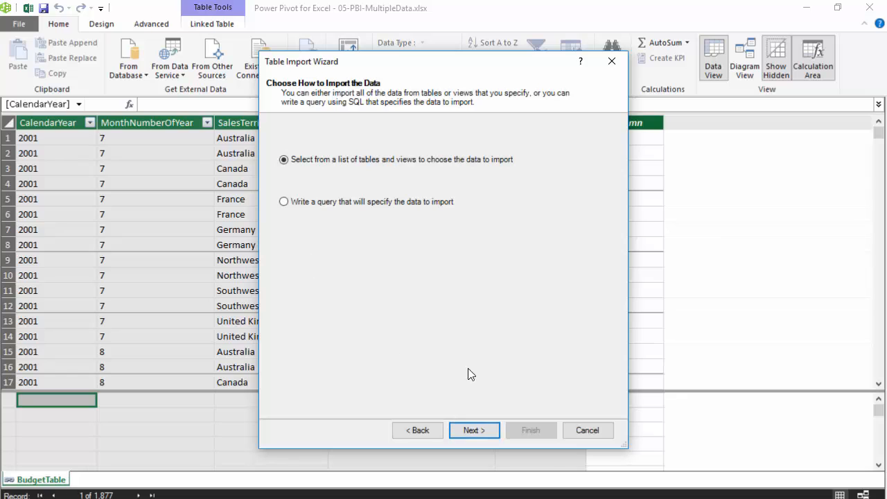
Step: Import the DimProduct, DimProductCategory, DimProductSubCategory, DimSalesTerritory and FactInternetSales tables from the database's table list
{"action": "left_click", "coordinate": [492, 431]}
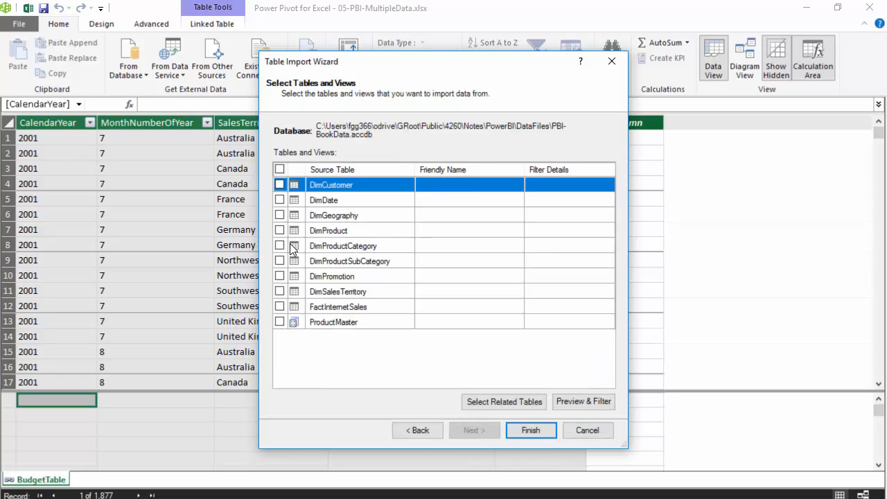
{"action": "left_click", "coordinate": [280, 230]}
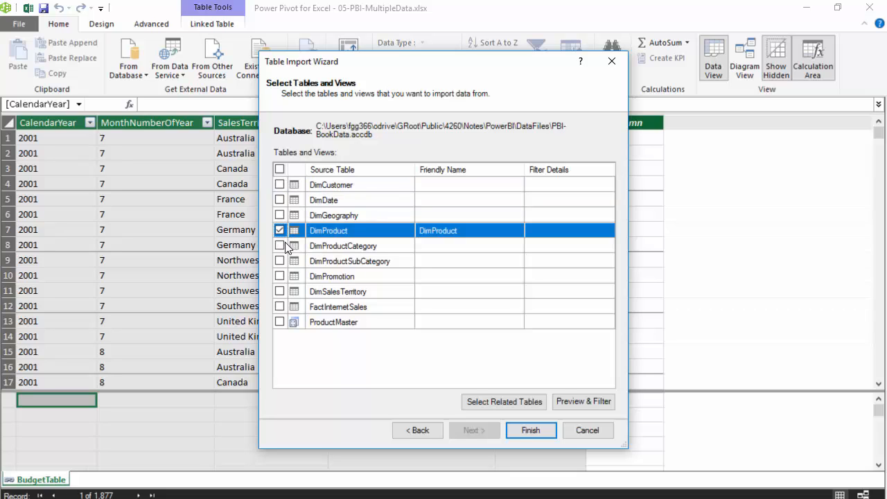
{"action": "left_click", "coordinate": [280, 246]}
{"action": "left_click", "coordinate": [280, 261]}
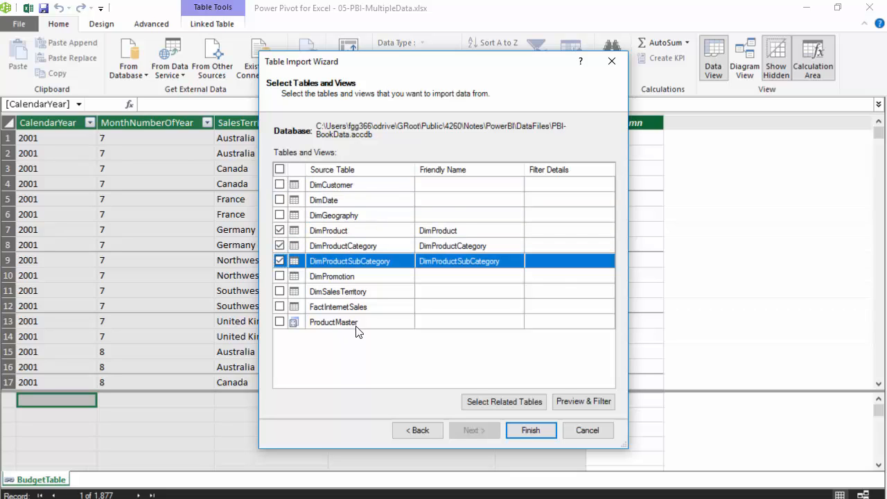
{"action": "left_click", "coordinate": [280, 306]}
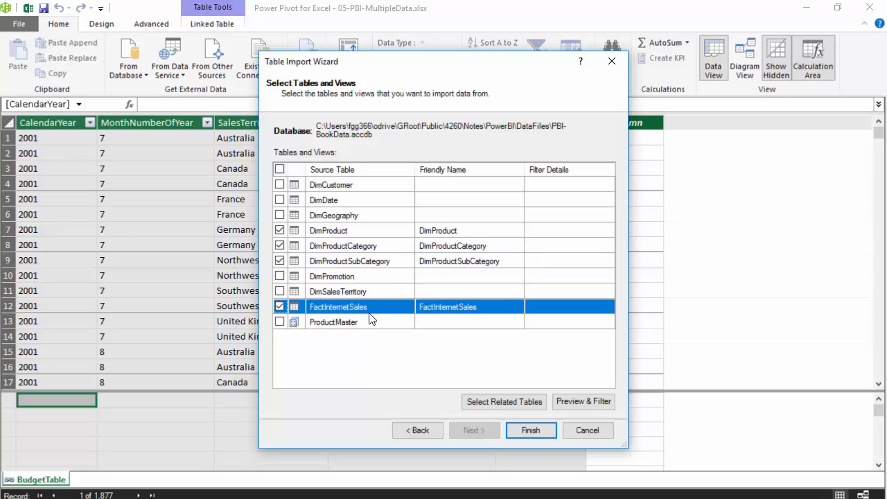
{"action": "left_click", "coordinate": [280, 291]}
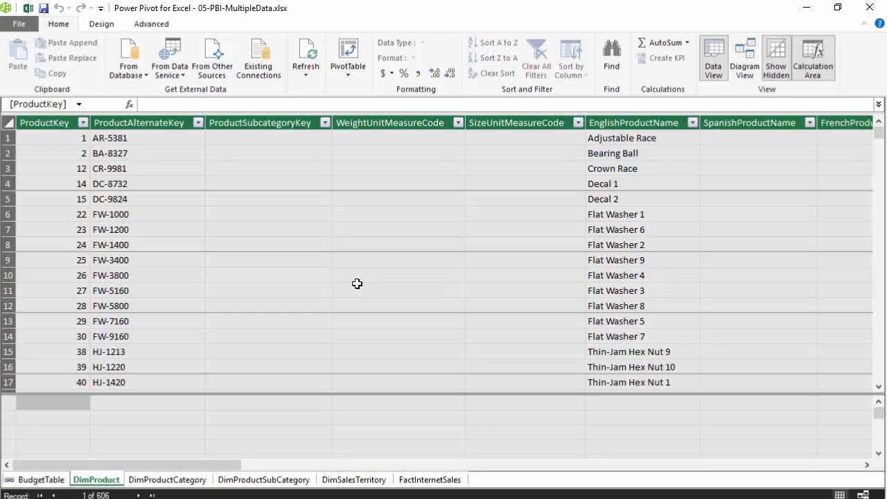
Step: Start an import from another data source, choosing Text File as the source type
{"action": "left_click", "coordinate": [213, 78]}
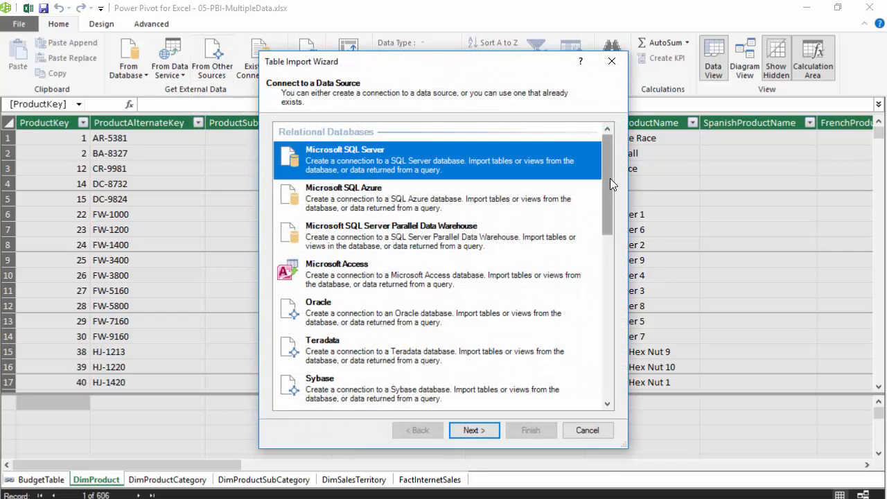
{"action": "left_click_drag", "start_coordinate": [610, 179], "coordinate": [615, 364]}
{"action": "left_click", "coordinate": [329, 366]}
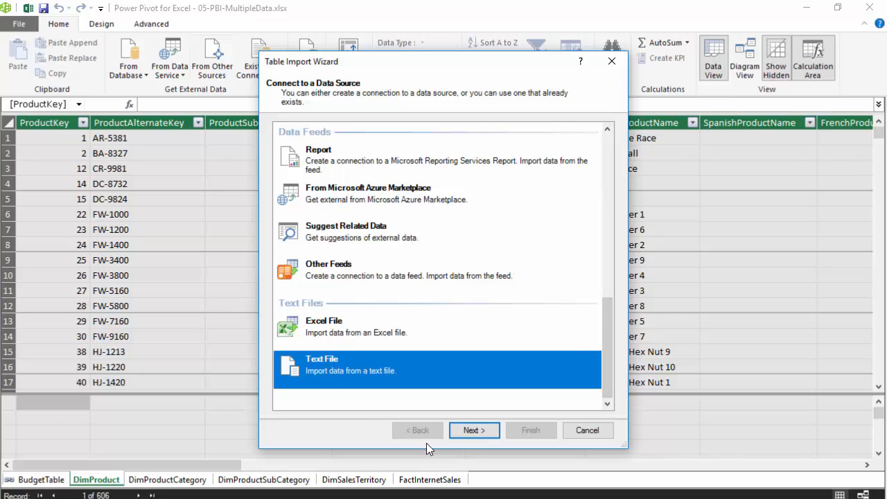
{"action": "left_click", "coordinate": [485, 428]}
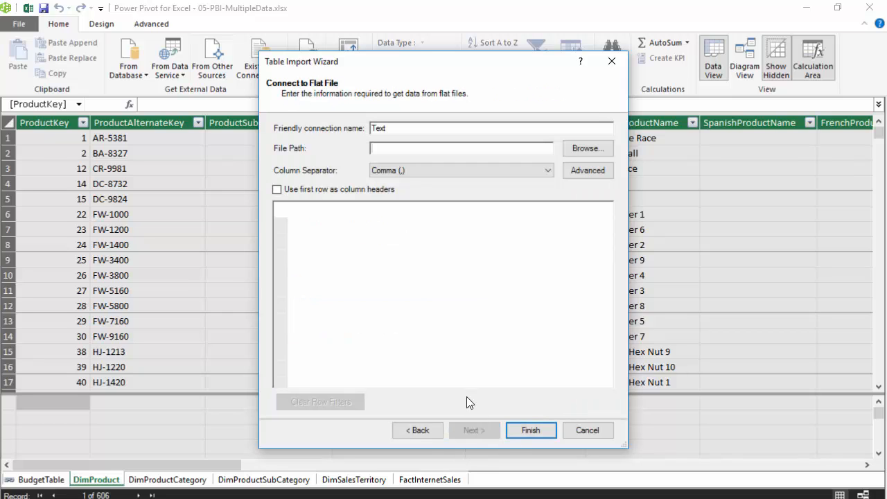
Step: Choose the comma-separated file PBI-ServiceCalls.csv from the DataFiles folder as the import file
{"action": "left_click", "coordinate": [593, 148]}
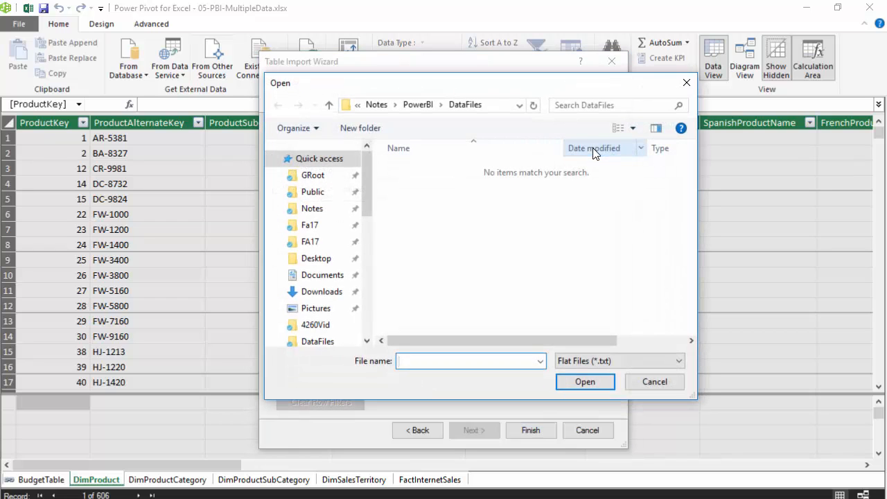
{"action": "left_click", "coordinate": [599, 361]}
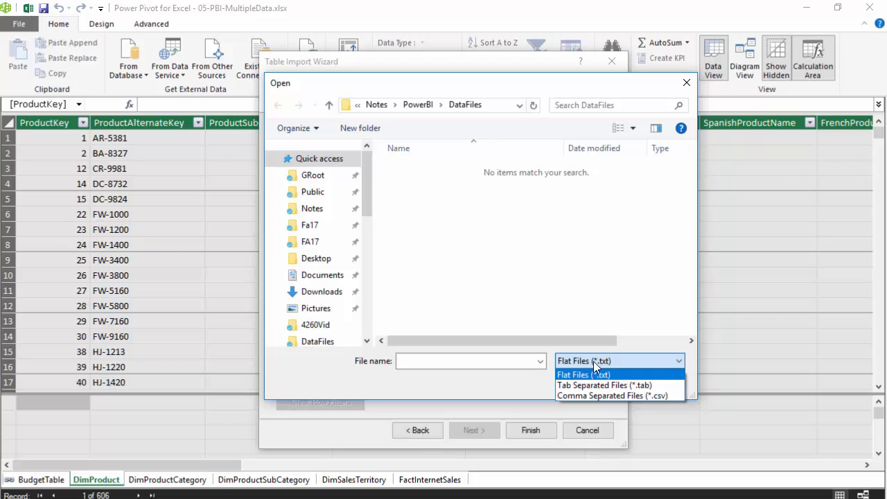
{"action": "left_click", "coordinate": [631, 395]}
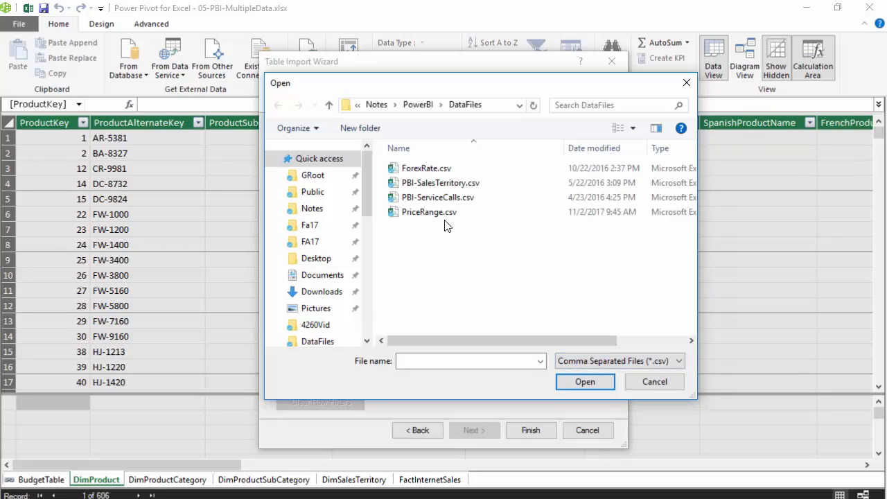
{"action": "left_click", "coordinate": [477, 199]}
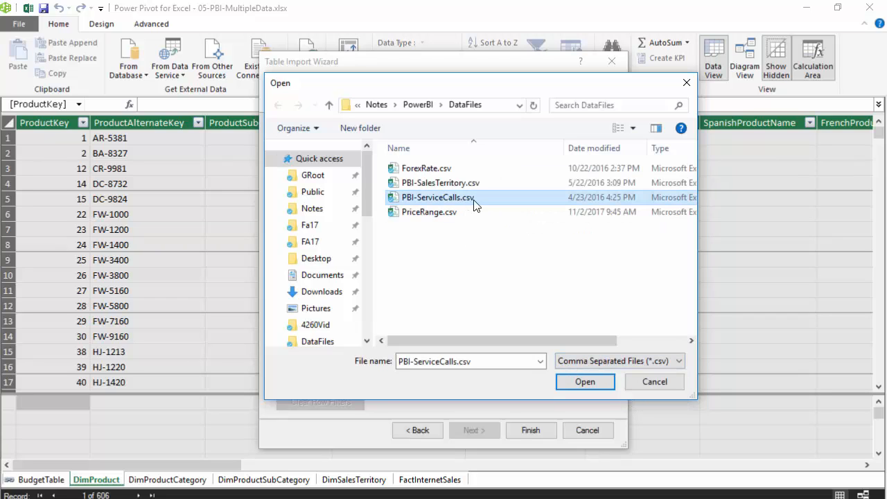
{"action": "left_click", "coordinate": [589, 384]}
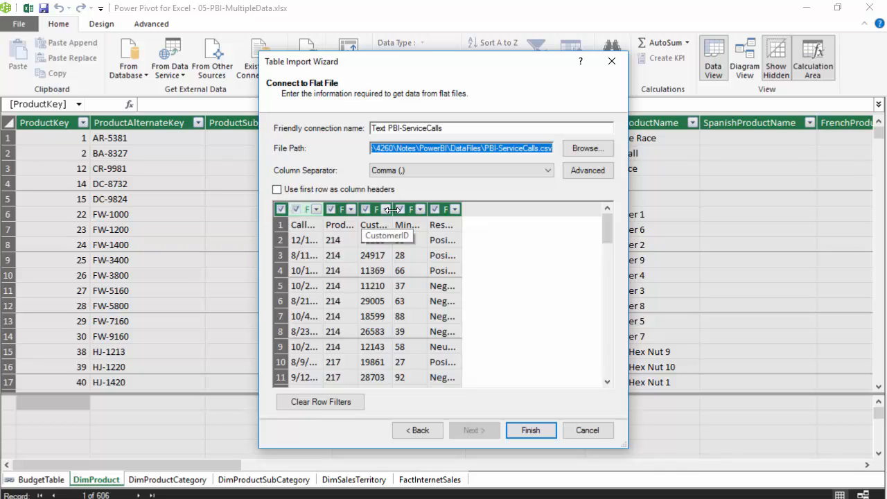
Step: Use the first row as column headers and import the service calls data, accepting the external data source
{"action": "left_click", "coordinate": [278, 189]}
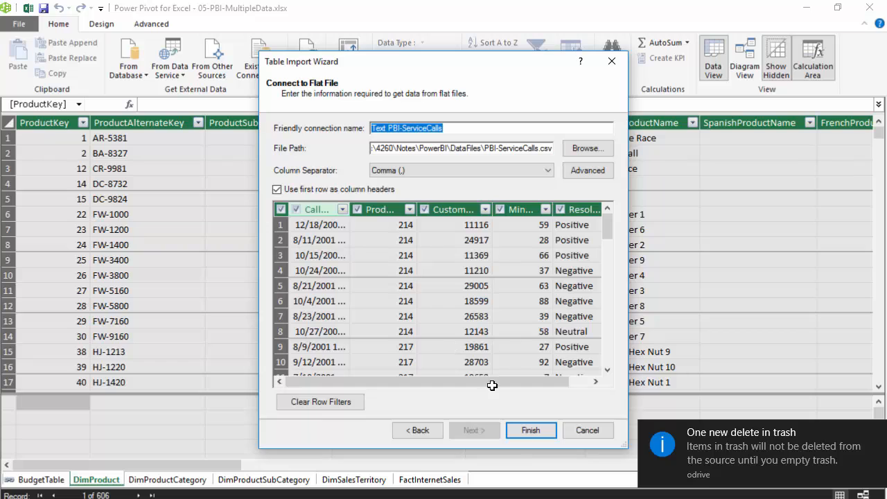
{"action": "left_click", "coordinate": [879, 433]}
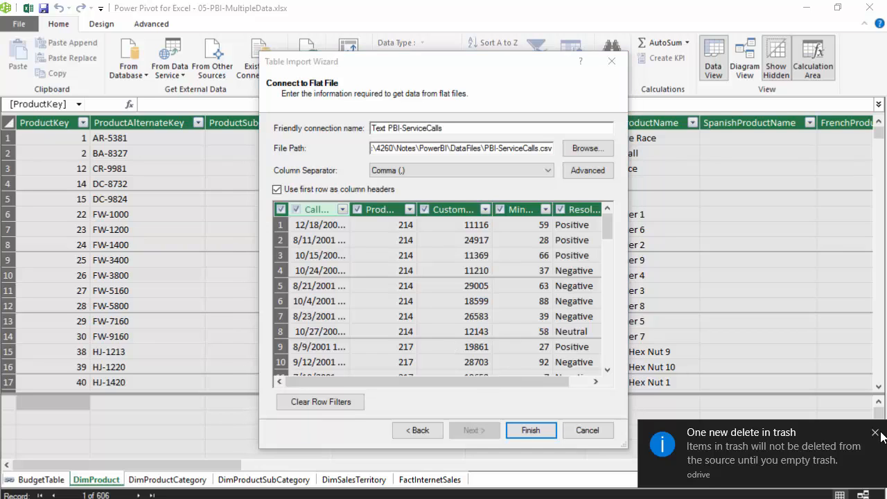
{"action": "left_click", "coordinate": [529, 430]}
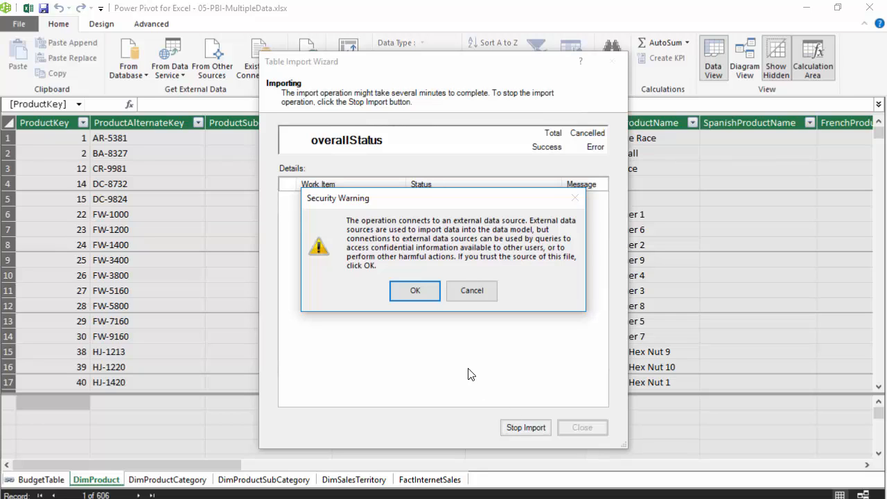
{"action": "left_click", "coordinate": [415, 291]}
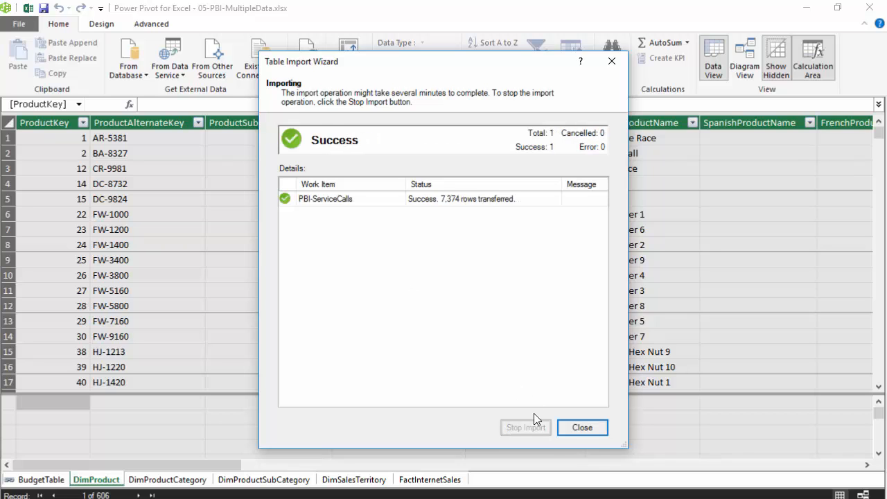
{"action": "left_click", "coordinate": [590, 431]}
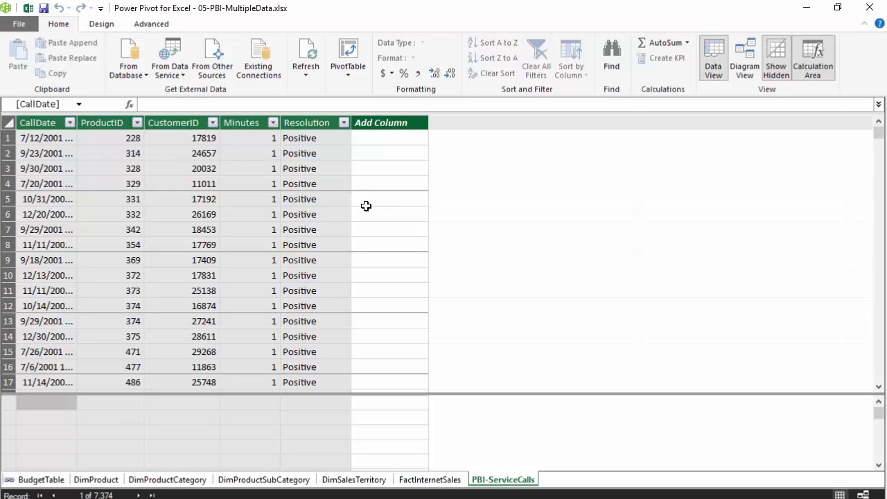
Step: Create a new date table in the data model and widen its Date column slightly
{"action": "left_click", "coordinate": [102, 27]}
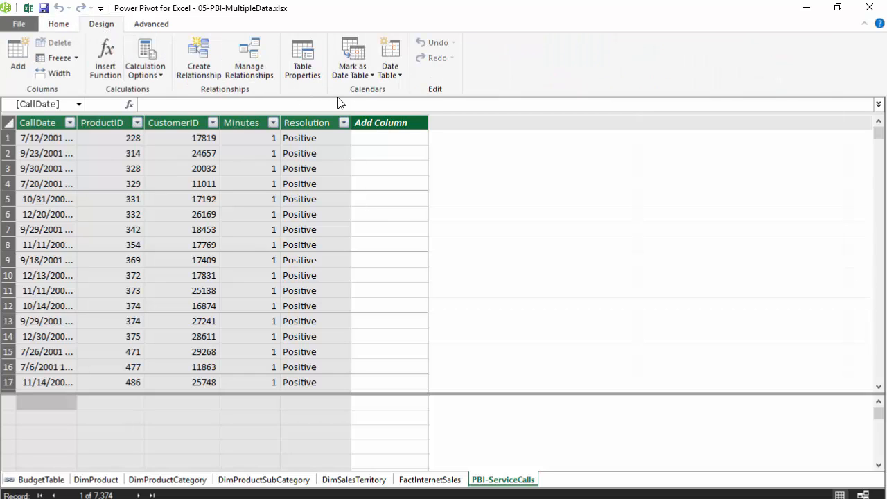
{"action": "left_click", "coordinate": [401, 76]}
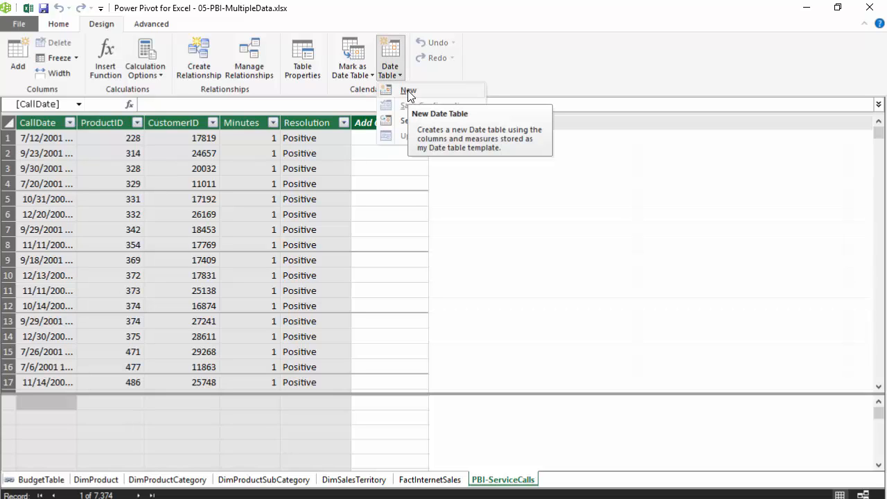
{"action": "left_click", "coordinate": [409, 93]}
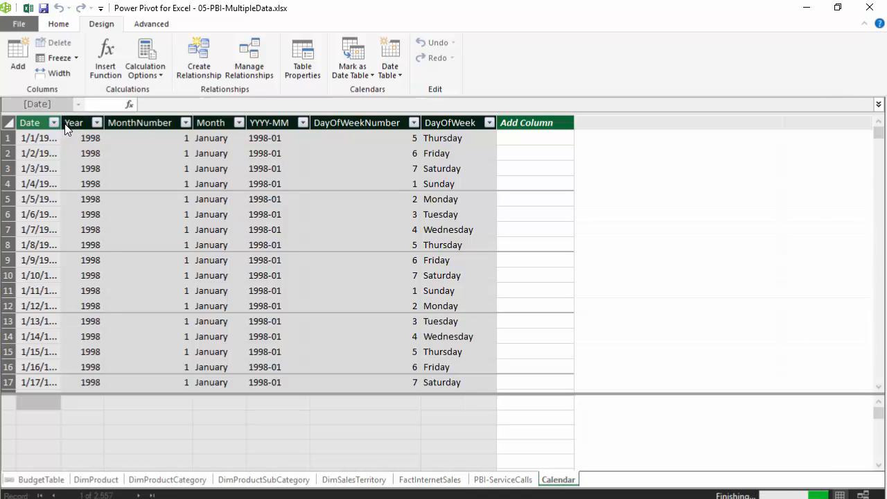
{"action": "left_click_drag", "start_coordinate": [63, 123], "coordinate": [76, 123]}
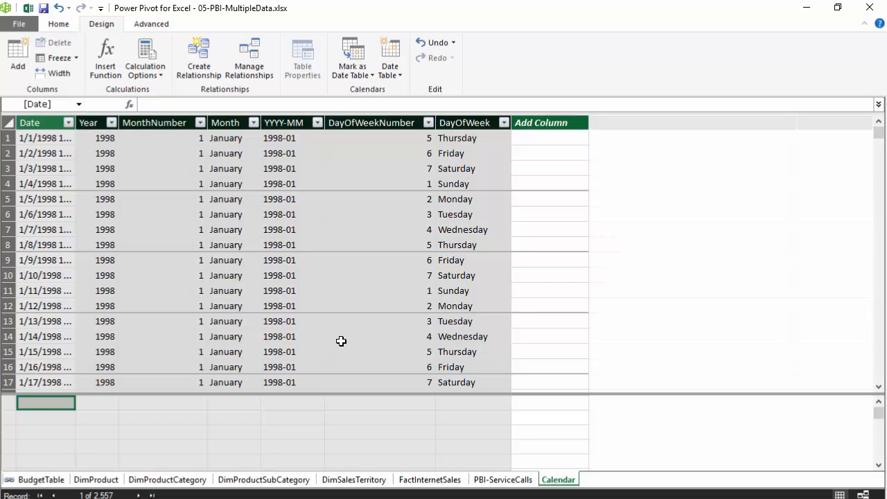
Step: Check the Calendar table's date table marking and switch the data model to Diagram View
{"action": "left_click", "coordinate": [371, 75]}
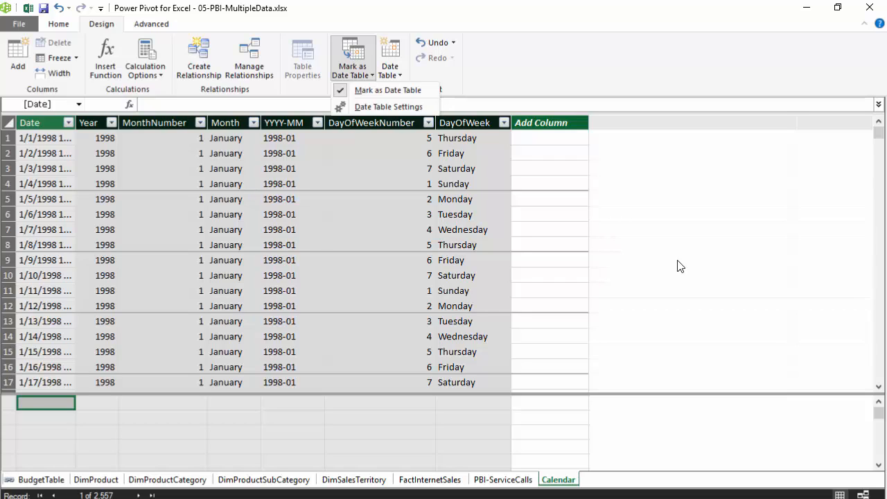
{"action": "left_click", "coordinate": [684, 230]}
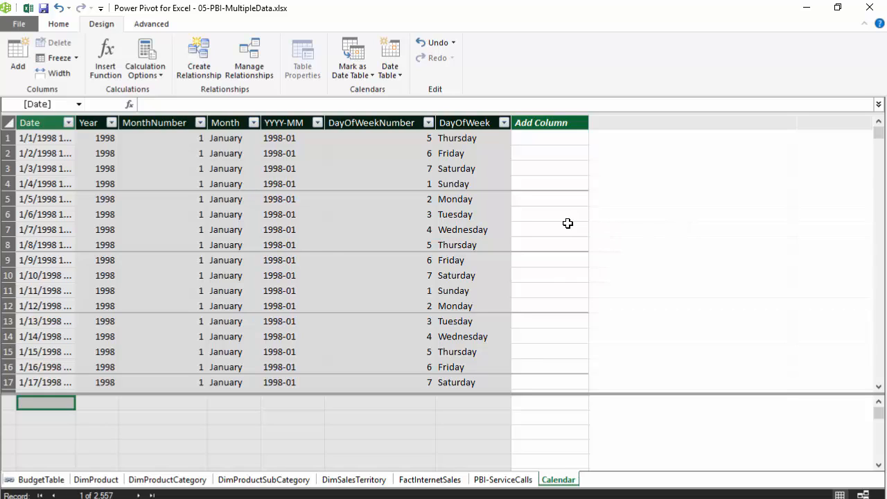
{"action": "left_click", "coordinate": [60, 27]}
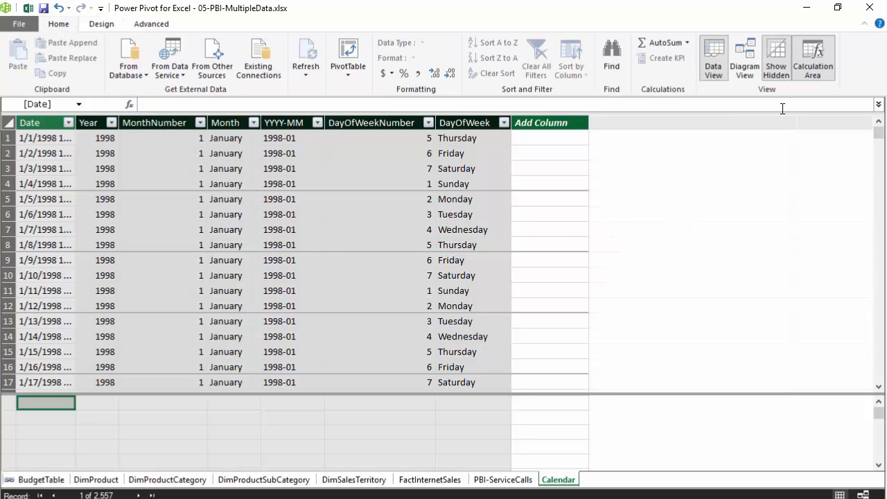
{"action": "left_click", "coordinate": [748, 61]}
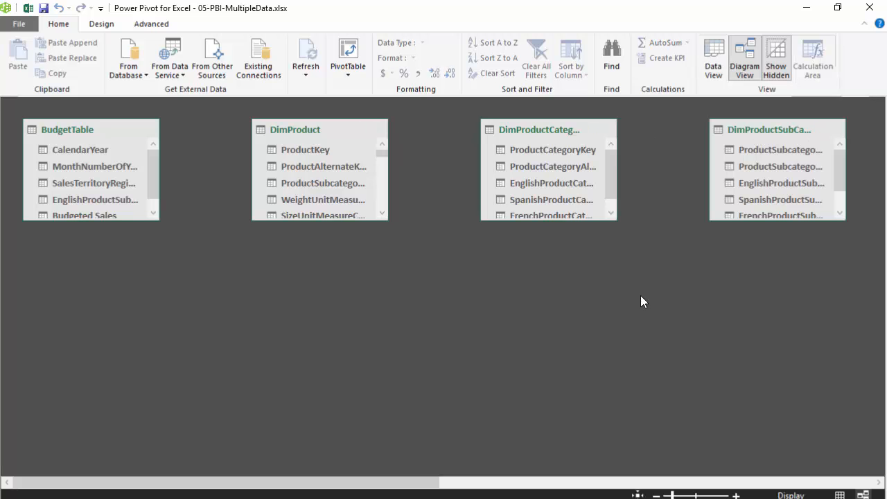
Step: Move the FactInternetSales table into the empty area below DimProduct, and place DimProduct diagonally above it, beneath DimProductCategory
{"action": "left_click_drag", "start_coordinate": [417, 489], "coordinate": [661, 489]}
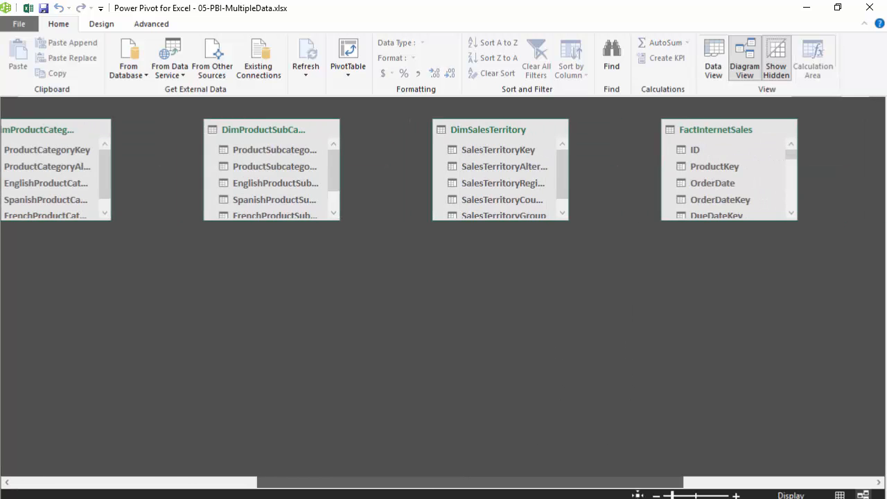
{"action": "left_click_drag", "start_coordinate": [723, 127], "coordinate": [142, 358]}
{"action": "left_click_drag", "start_coordinate": [630, 489], "coordinate": [387, 485]}
{"action": "left_click_drag", "start_coordinate": [642, 357], "coordinate": [318, 374]}
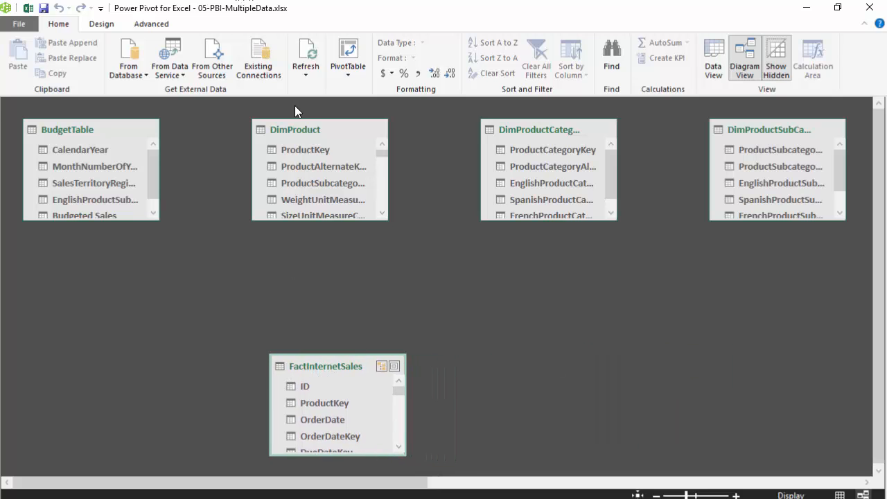
{"action": "left_click_drag", "start_coordinate": [304, 126], "coordinate": [500, 278]}
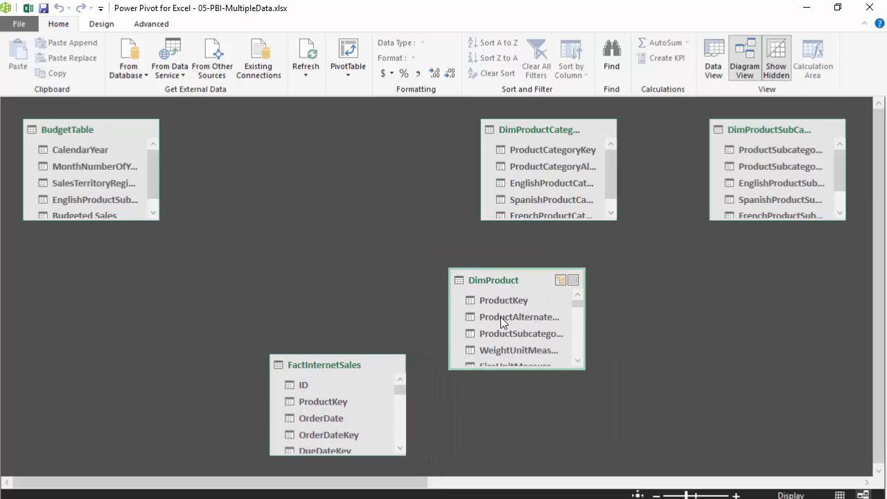
Step: Relate ProductKey in DimProduct to ProductKey in FactInternetSales and move DimProduct slightly closer to the sales table
{"action": "left_click", "coordinate": [491, 299]}
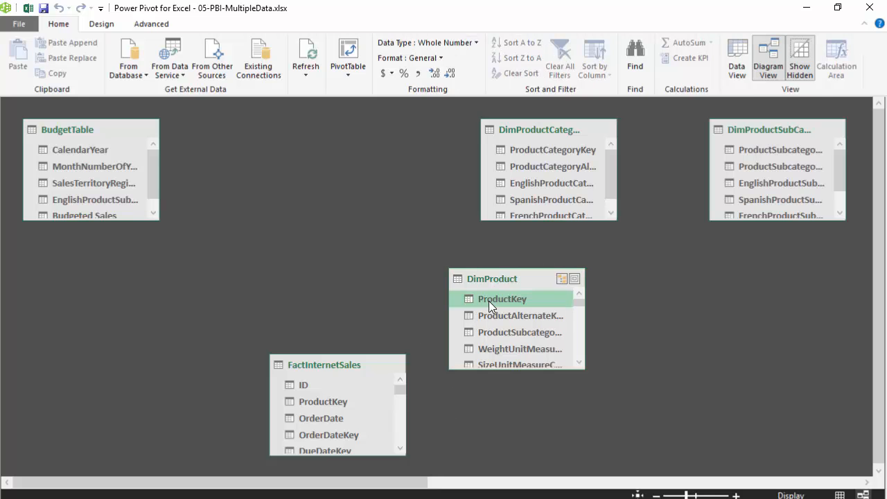
{"action": "left_click_drag", "start_coordinate": [491, 299], "coordinate": [332, 409]}
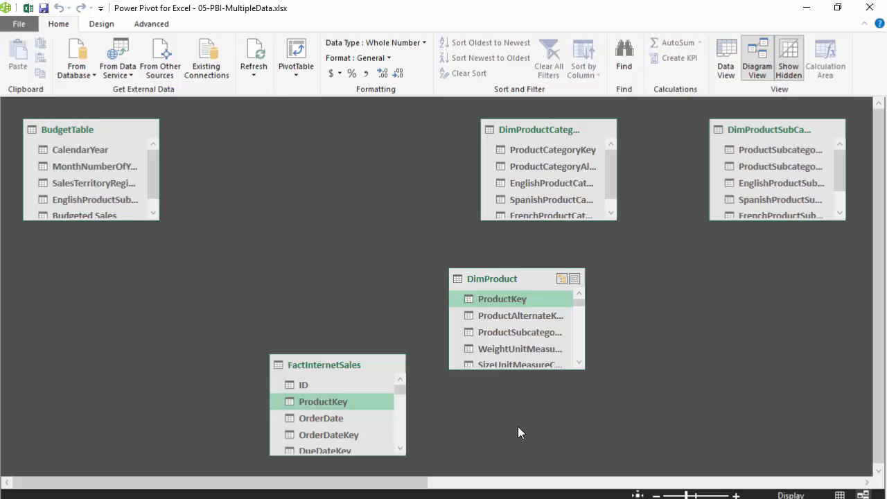
{"action": "left_click_drag", "start_coordinate": [498, 276], "coordinate": [466, 293]}
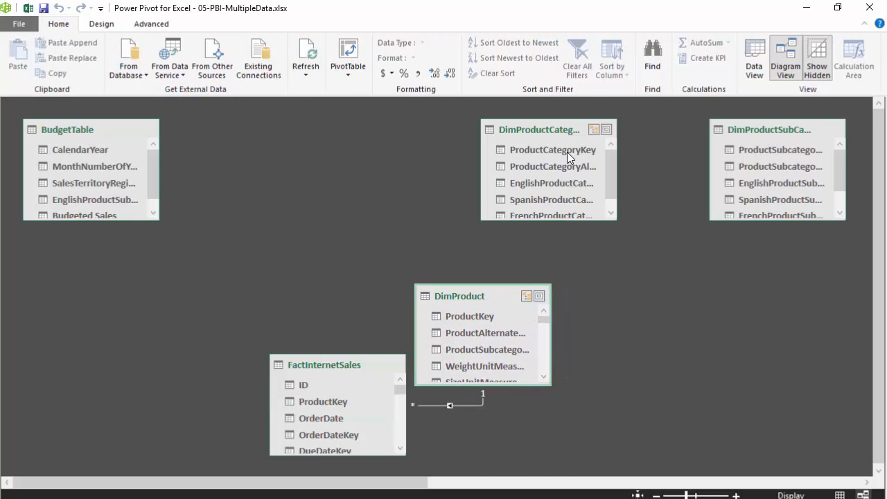
Step: Widen DimProductSubCategory and DimProduct to show full field names, and relate their ProductSubcategoryKey fields
{"action": "left_click", "coordinate": [777, 151]}
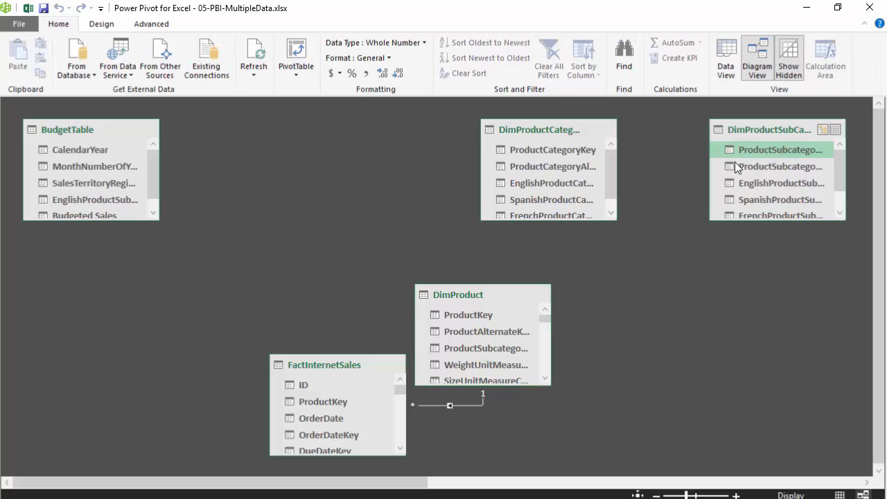
{"action": "left_click_drag", "start_coordinate": [710, 168], "coordinate": [662, 170]}
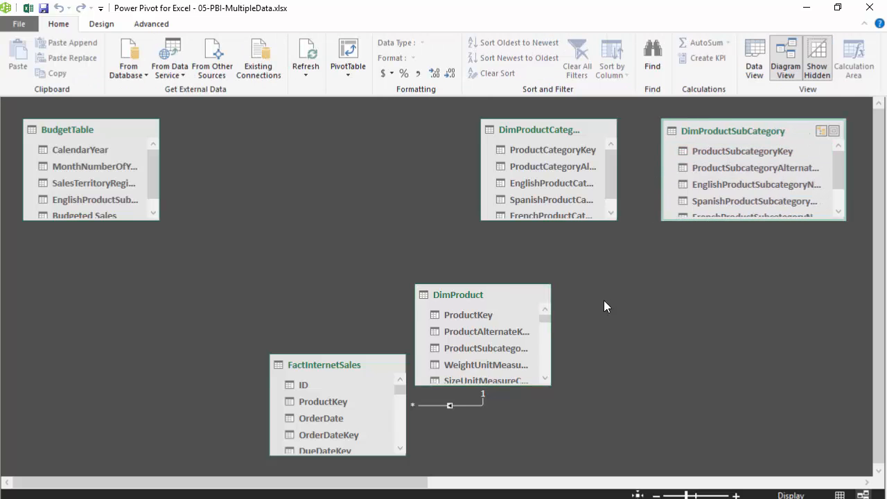
{"action": "left_click_drag", "start_coordinate": [555, 339], "coordinate": [594, 340]}
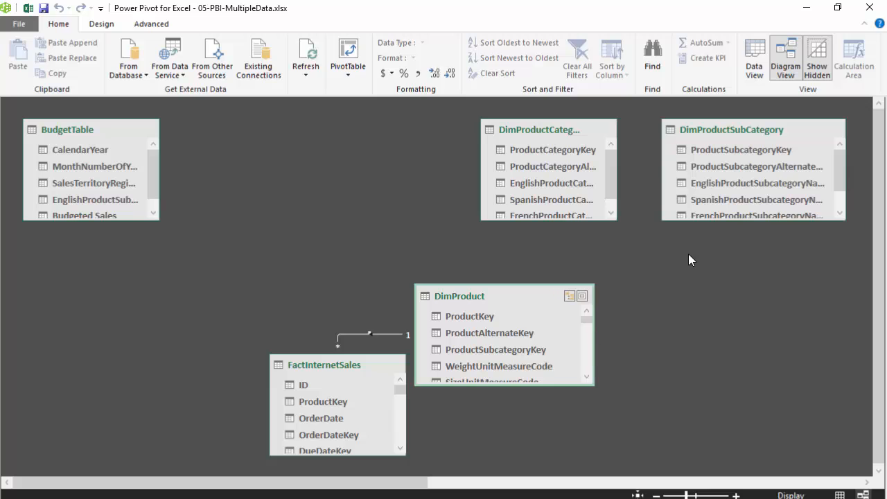
{"action": "left_click_drag", "start_coordinate": [717, 150], "coordinate": [541, 355]}
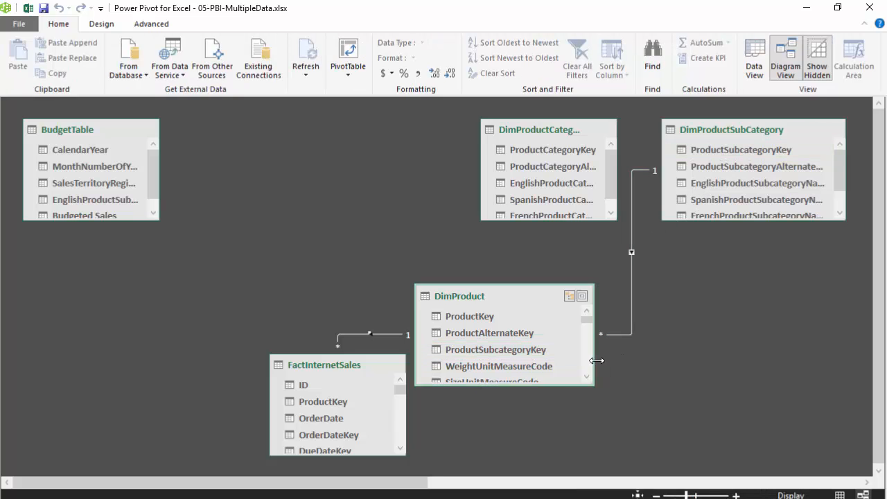
Step: Place DimProductSubCategory beside DimProduct with DimProductCategory diagonally above it, and relate the two category tables on ProductCategoryKey
{"action": "left_click_drag", "start_coordinate": [720, 135], "coordinate": [634, 236]}
{"action": "left_click_drag", "start_coordinate": [541, 130], "coordinate": [766, 131]}
{"action": "left_click_drag", "start_coordinate": [748, 262], "coordinate": [749, 291]}
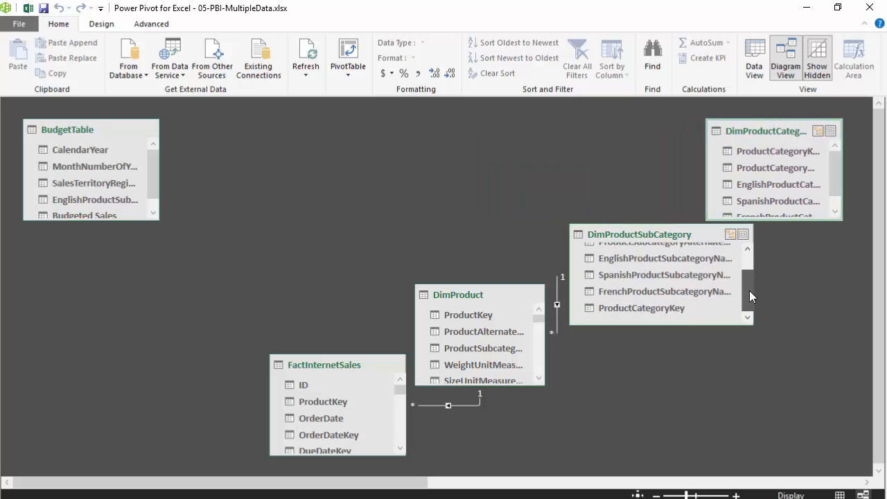
{"action": "left_click_drag", "start_coordinate": [762, 151], "coordinate": [681, 316]}
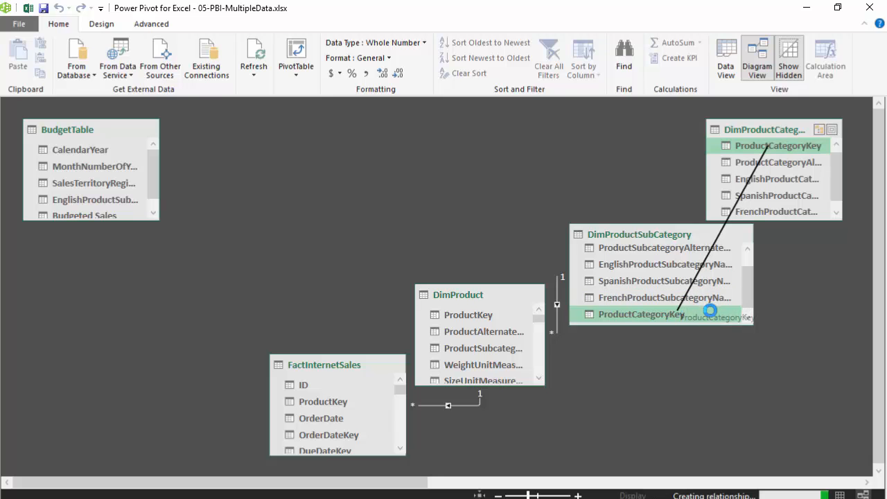
Step: Narrow DimProductSubCategory and DimProductCategory and shift them slightly to tidy the chain of product tables
{"action": "left_click_drag", "start_coordinate": [757, 286], "coordinate": [700, 287]}
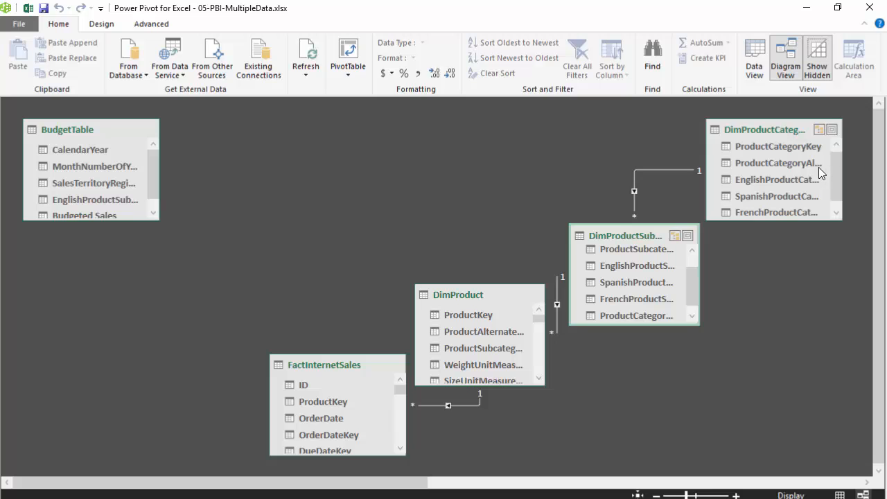
{"action": "left_click_drag", "start_coordinate": [842, 173], "coordinate": [829, 173]}
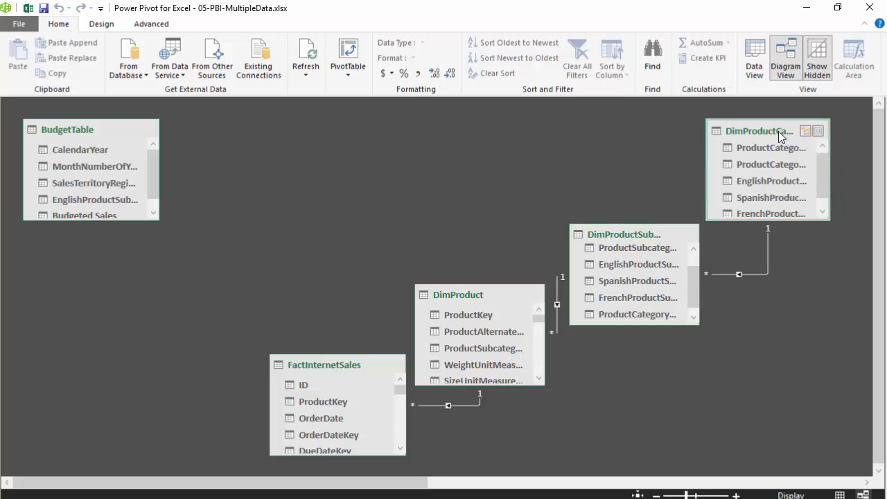
{"action": "left_click_drag", "start_coordinate": [779, 135], "coordinate": [767, 134]}
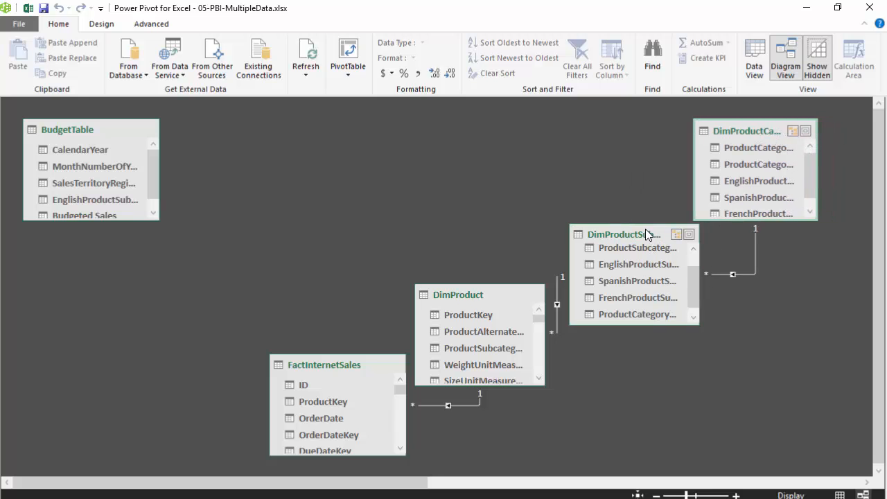
{"action": "left_click_drag", "start_coordinate": [647, 234], "coordinate": [647, 243]}
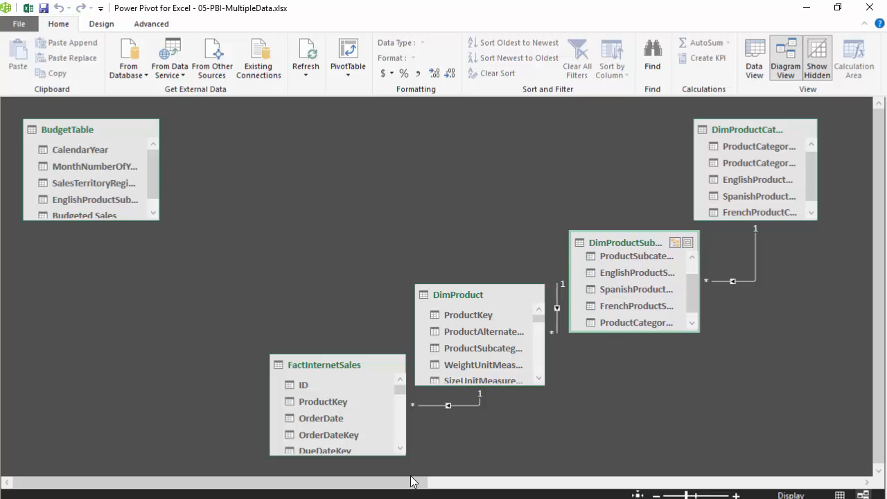
Step: Move PBI-ServiceCalls below DimSalesTerritory and bring the Calendar table below BudgetTable
{"action": "left_click_drag", "start_coordinate": [414, 482], "coordinate": [840, 480]}
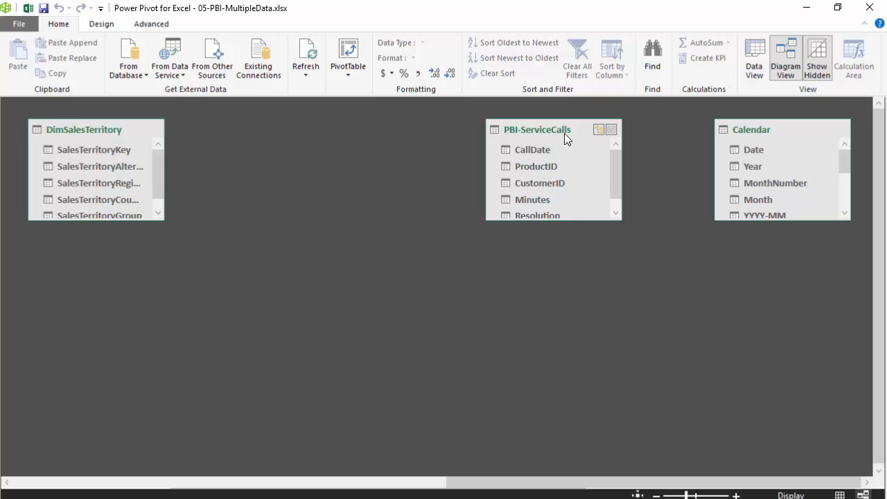
{"action": "left_click_drag", "start_coordinate": [564, 131], "coordinate": [137, 275]}
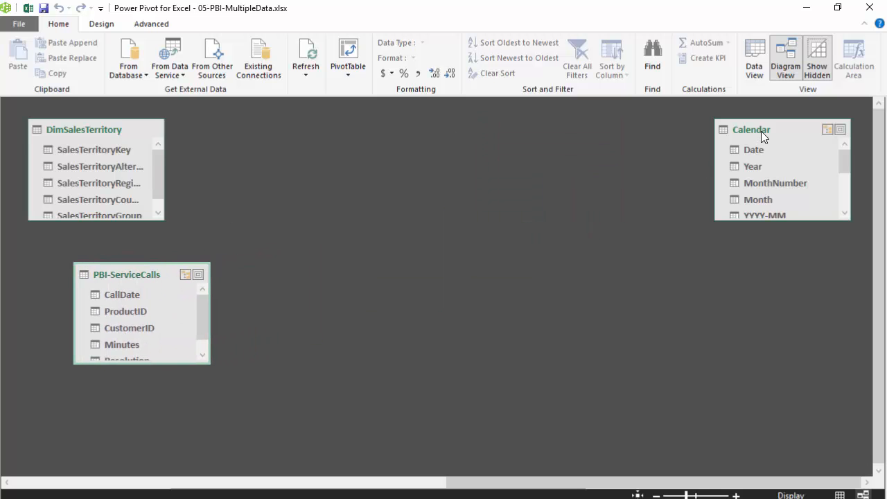
{"action": "left_click_drag", "start_coordinate": [761, 131], "coordinate": [116, 270]}
Step: Relate Date in Calendar to OrderDate in FactInternetSales and move Calendar slightly closer to the sales table
{"action": "left_click", "coordinate": [101, 292]}
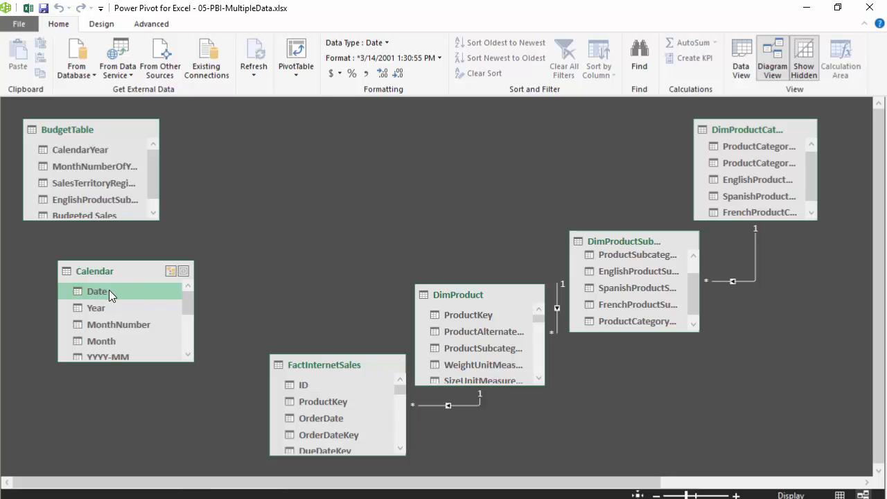
{"action": "left_click_drag", "start_coordinate": [109, 289], "coordinate": [318, 418]}
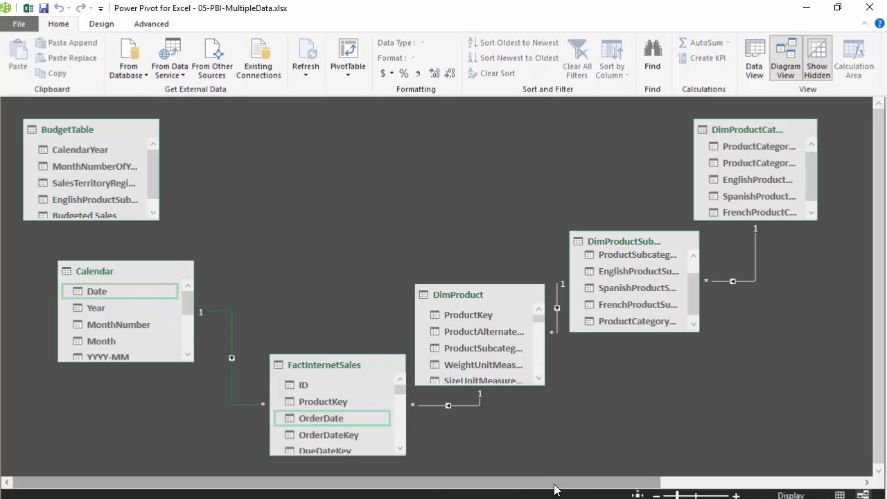
{"action": "left_click", "coordinate": [123, 266]}
{"action": "left_click_drag", "start_coordinate": [124, 266], "coordinate": [148, 274]}
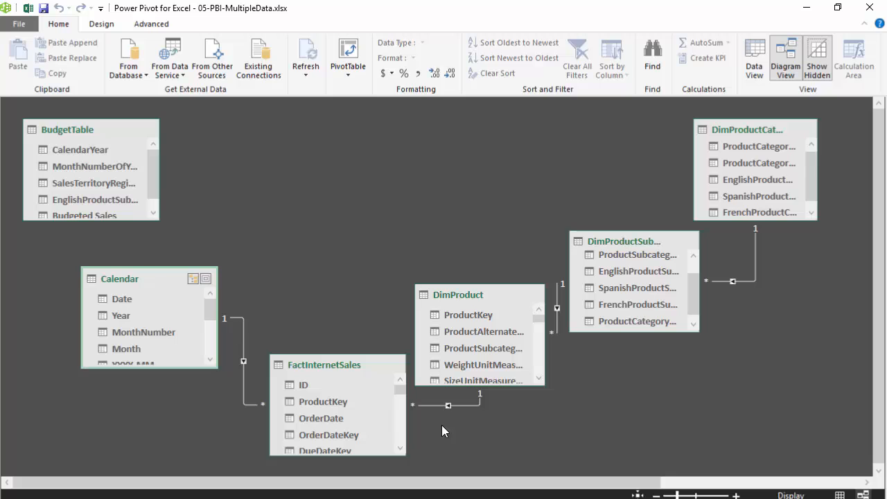
Step: Bring PBI-ServiceCalls next to FactInternetSales and raise Calendar so that the two tables sit one above the other
{"action": "left_click_drag", "start_coordinate": [604, 483], "coordinate": [804, 483]}
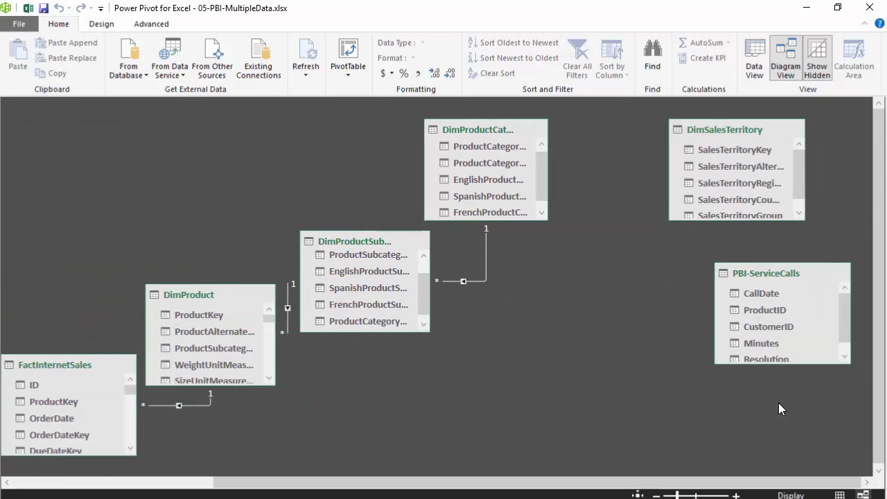
{"action": "left_click_drag", "start_coordinate": [772, 270], "coordinate": [47, 221]}
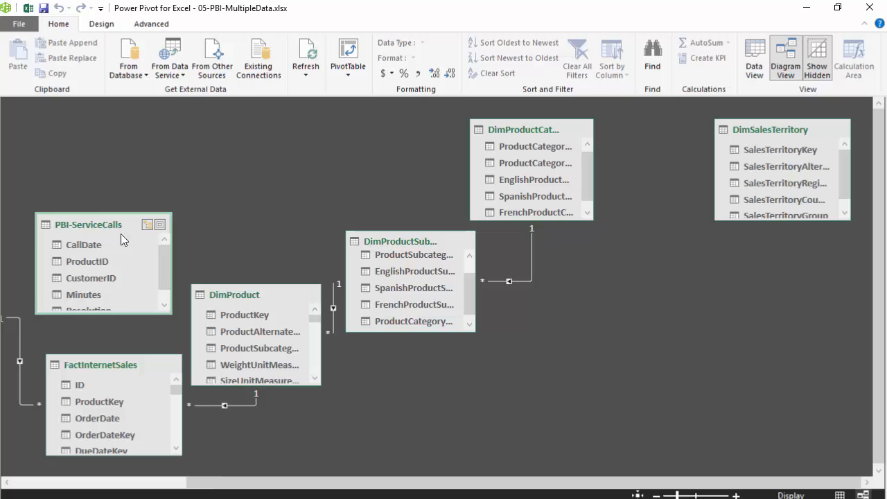
{"action": "left_click_drag", "start_coordinate": [102, 222], "coordinate": [61, 386]}
{"action": "left_click_drag", "start_coordinate": [136, 280], "coordinate": [100, 254]}
{"action": "left_click_drag", "start_coordinate": [87, 389], "coordinate": [120, 367]}
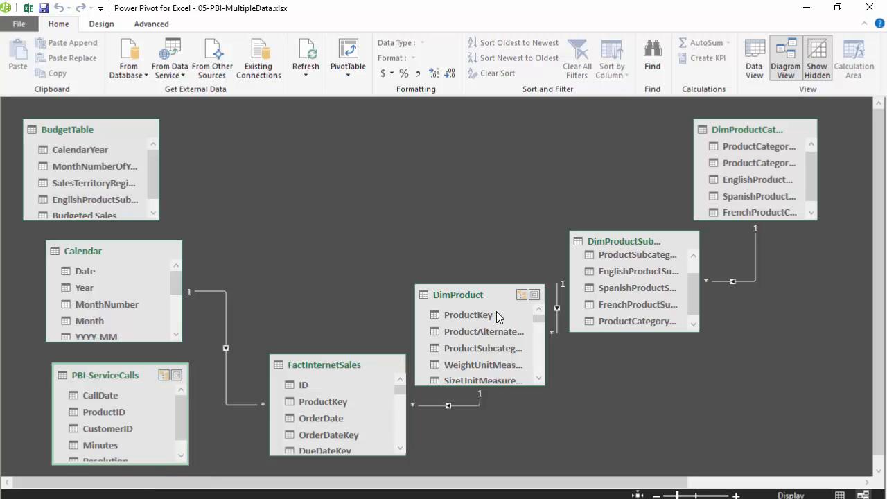
Step: Raise DimProduct, place FactInternetSales beneath it, and move PBI-ServiceCalls beside FactInternetSales
{"action": "left_click_drag", "start_coordinate": [478, 288], "coordinate": [476, 231]}
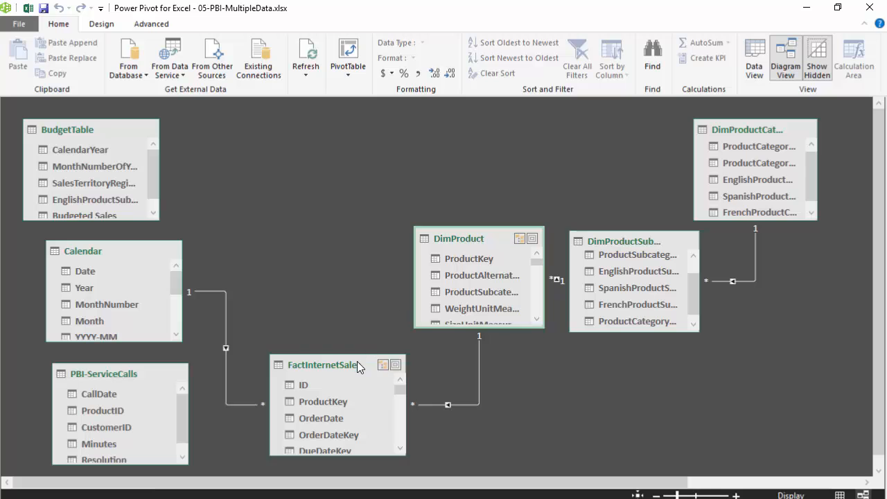
{"action": "left_click_drag", "start_coordinate": [359, 368], "coordinate": [447, 376]}
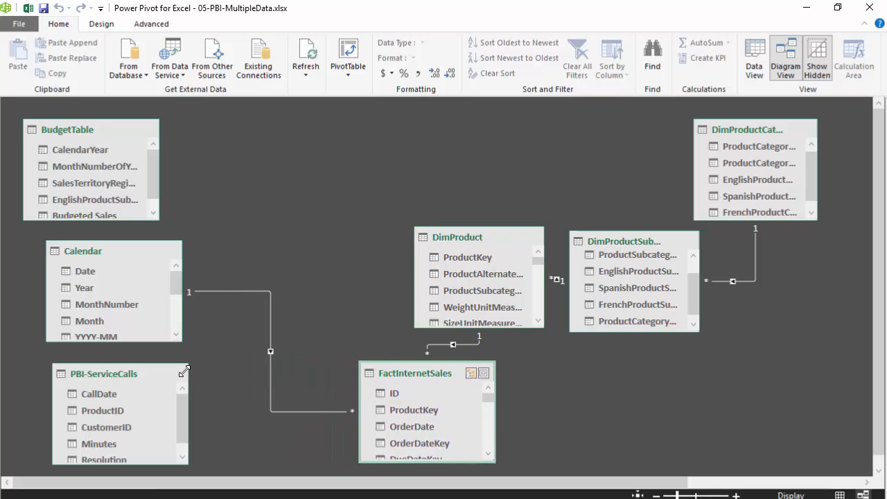
{"action": "left_click_drag", "start_coordinate": [139, 376], "coordinate": [245, 374]}
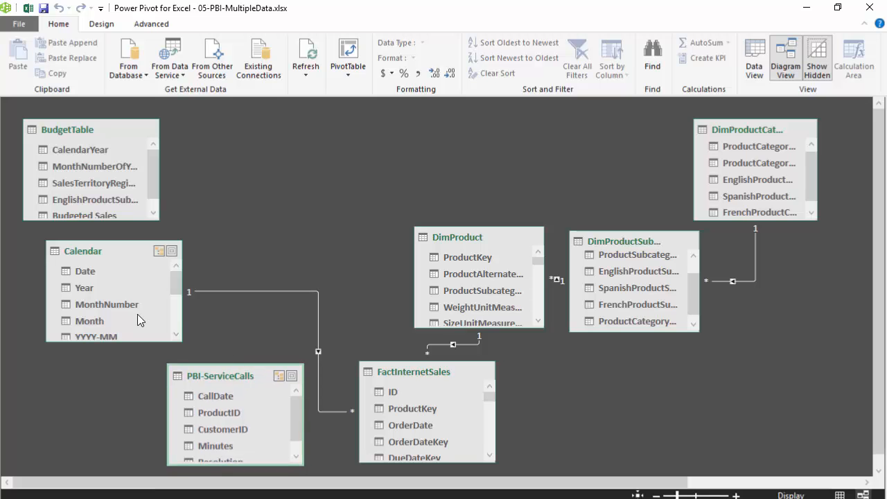
Step: Relate PBI-ServiceCalls to Calendar by linking Date to CallDate, and to DimProduct by linking ProductKey to ProductID
{"action": "left_click", "coordinate": [83, 272]}
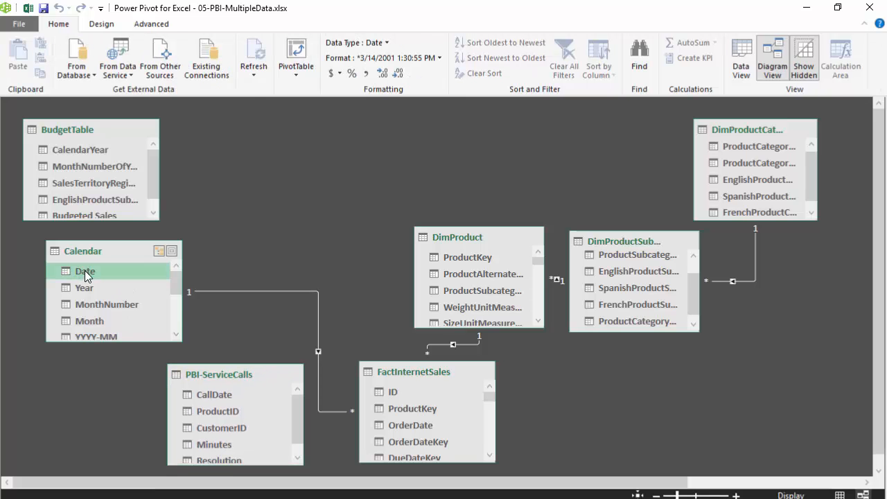
{"action": "left_click_drag", "start_coordinate": [84, 271], "coordinate": [201, 393]}
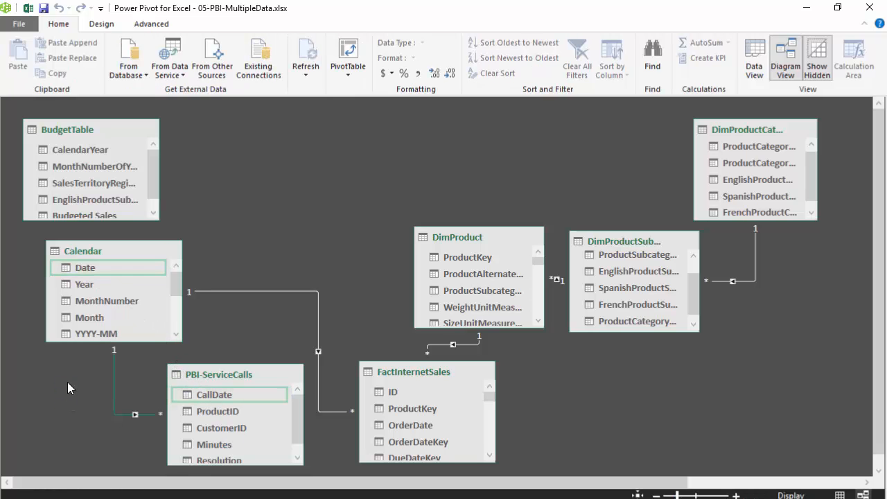
{"action": "left_click", "coordinate": [466, 257]}
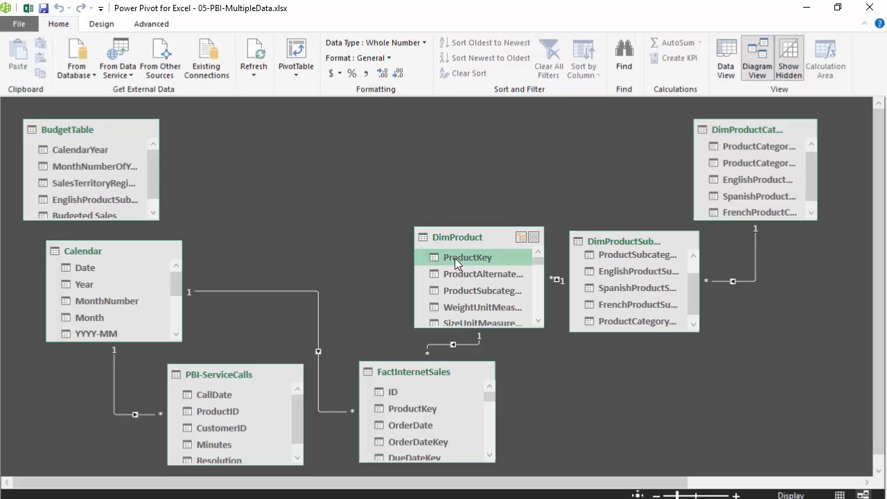
{"action": "left_click_drag", "start_coordinate": [454, 257], "coordinate": [215, 414]}
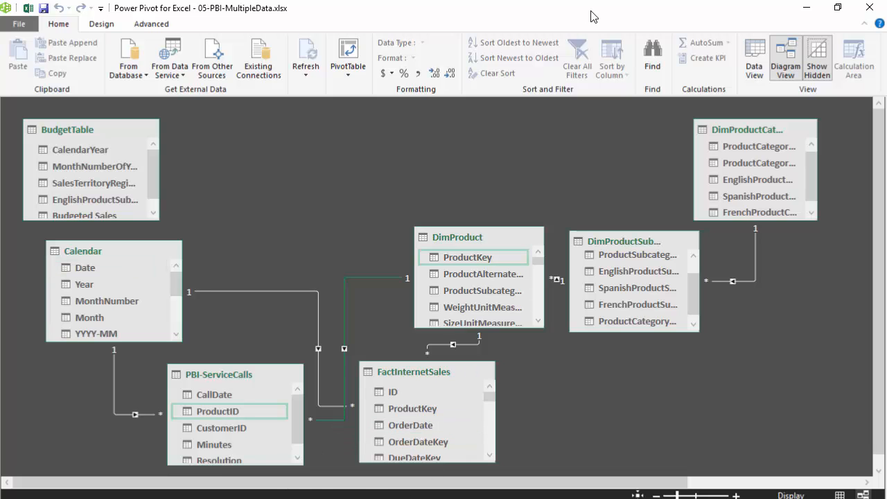
Step: Switch from the diagram to the data grid and show the FactInternetSales table
{"action": "left_click", "coordinate": [755, 64]}
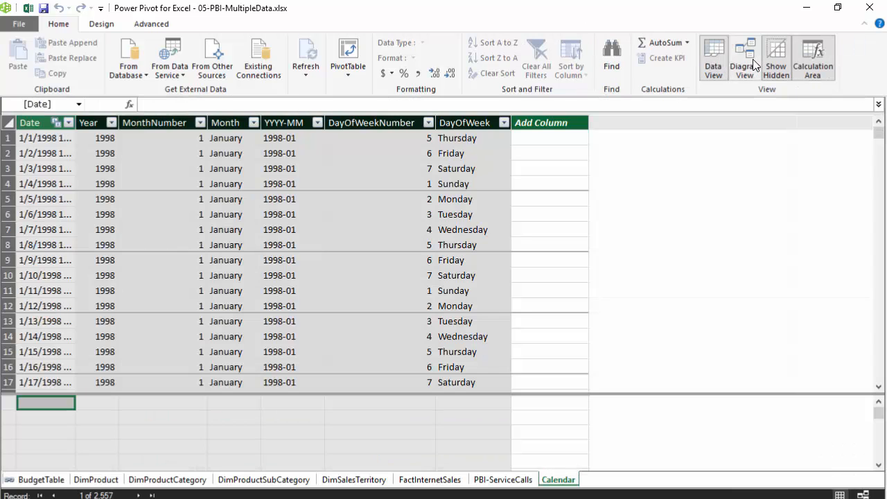
{"action": "left_click", "coordinate": [494, 485]}
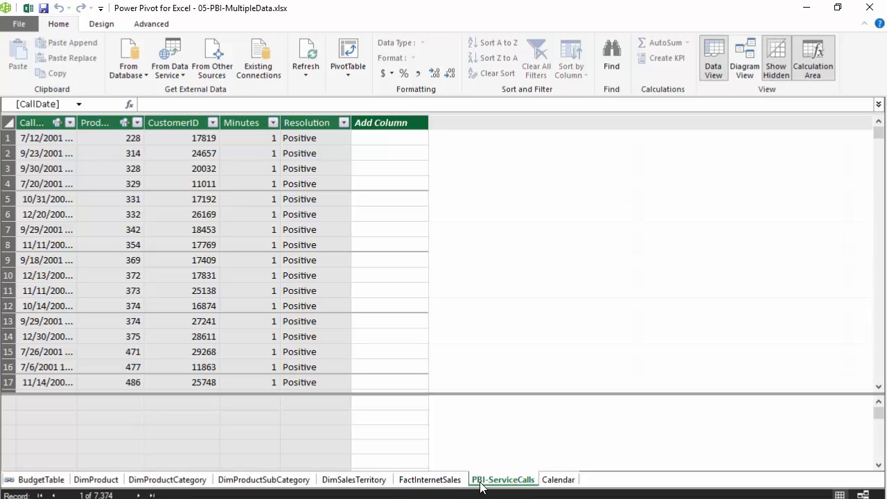
{"action": "left_click", "coordinate": [444, 479]}
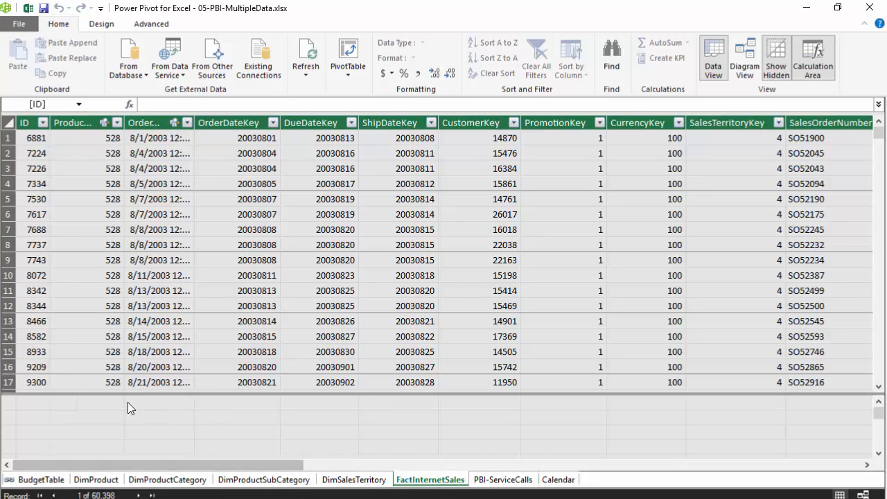
Step: Add the measure Total Sales:=sum(FactInternetSales[SalesAmount]) in the first calculation cell under ProductKey
{"action": "left_click", "coordinate": [87, 404]}
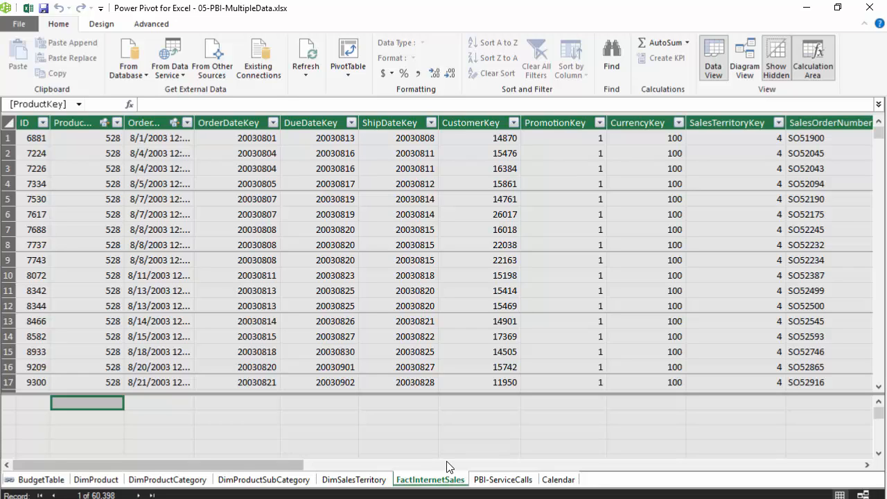
{"action": "type", "text": "T"}
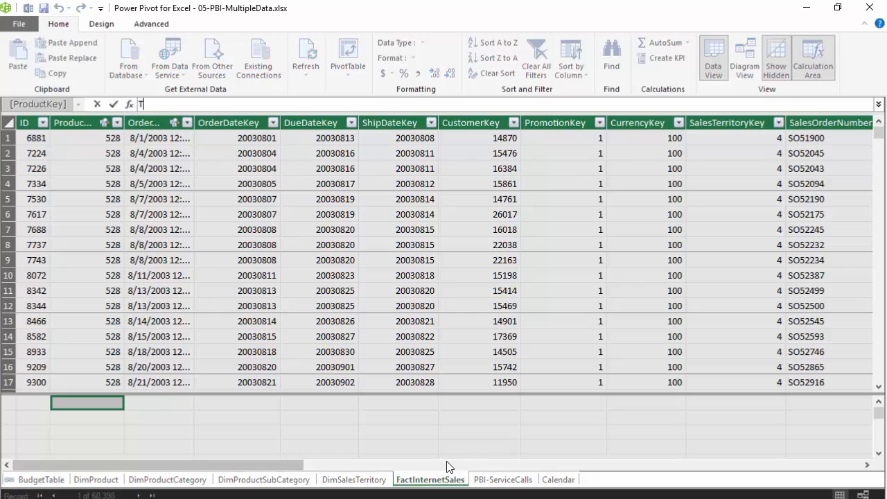
{"action": "type", "text": "otal Sales:=sum"}
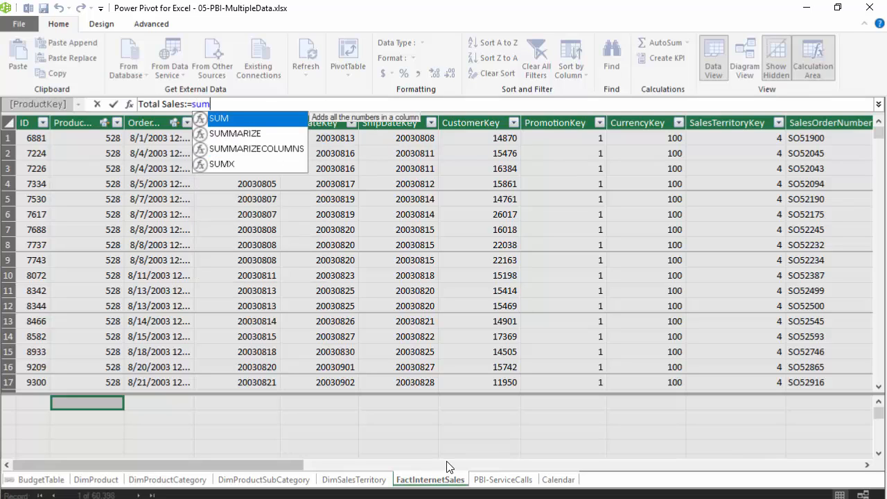
{"action": "type", "text": "(sal"}
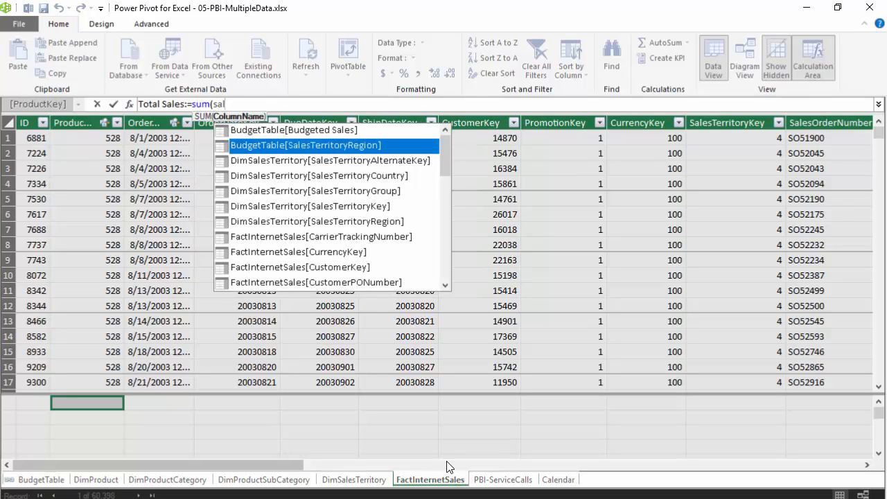
{"action": "type", "text": "es "}
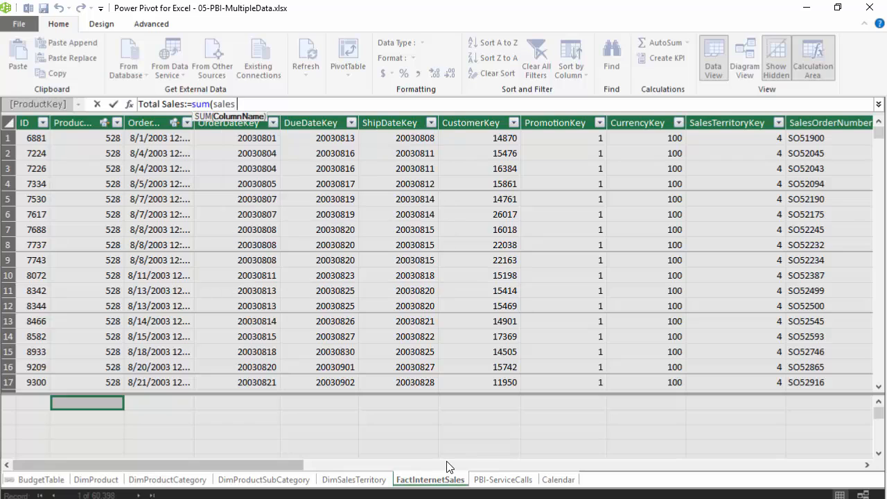
{"action": "type", "text": "a"}
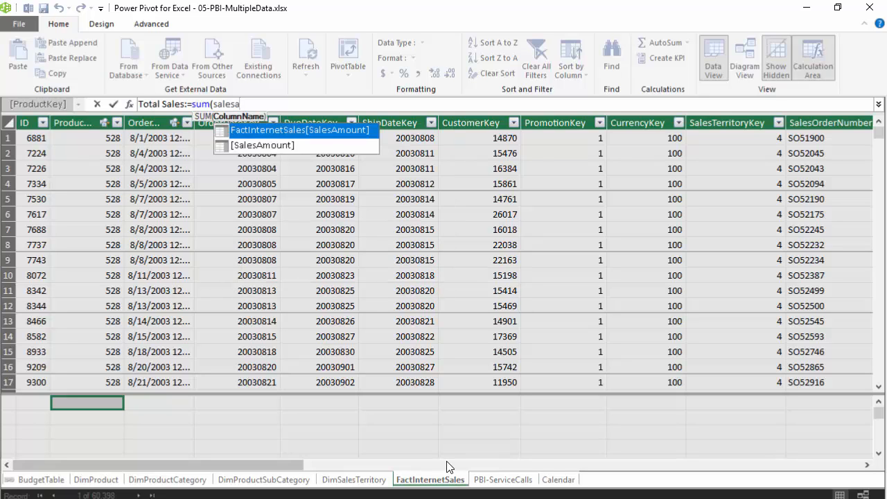
{"action": "key", "text": "Tab"}
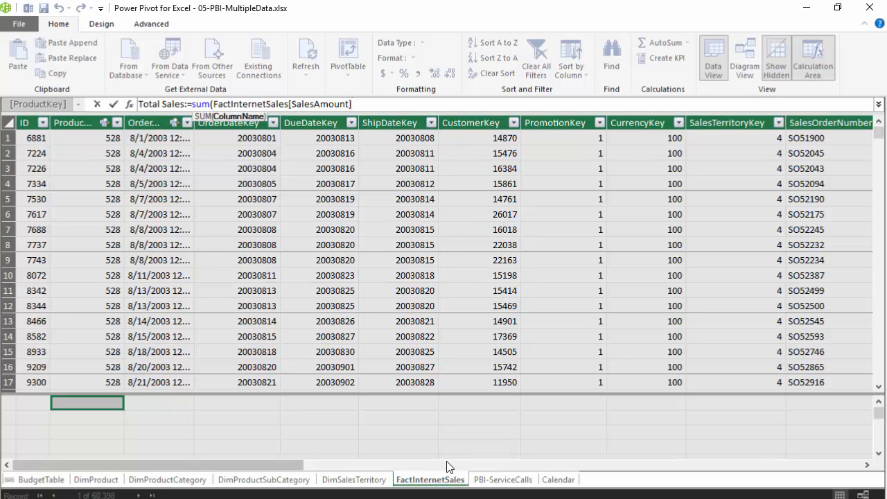
{"action": "type", "text": ")"}
{"action": "key", "text": "Return"}
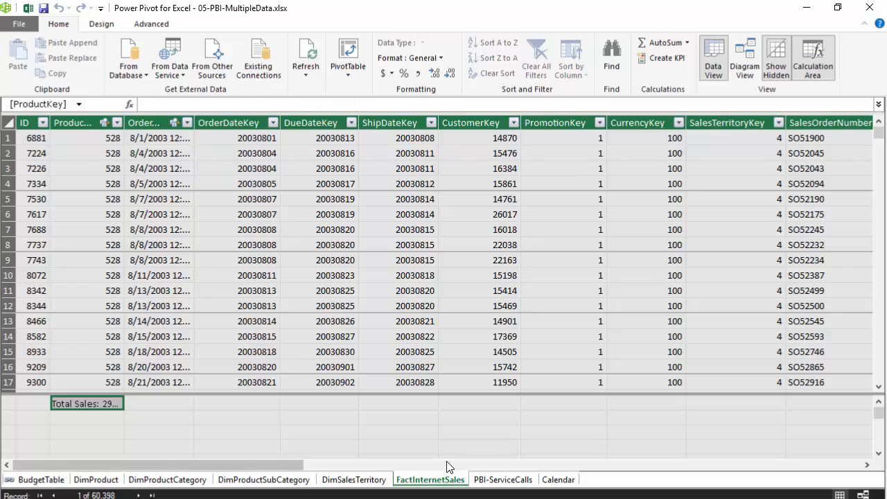
Step: Add the measure Total Product Cost:=sum(FactInternetSales[TotalProductCost]) in the cell below Total Sales
{"action": "key", "text": "Down"}
{"action": "type", "text": "Total "}
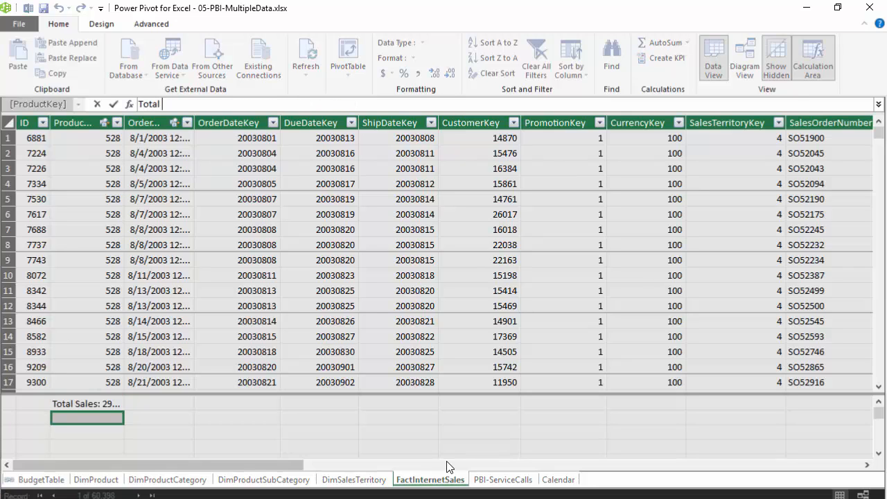
{"action": "type", "text": "Product Cost:=sum(total"}
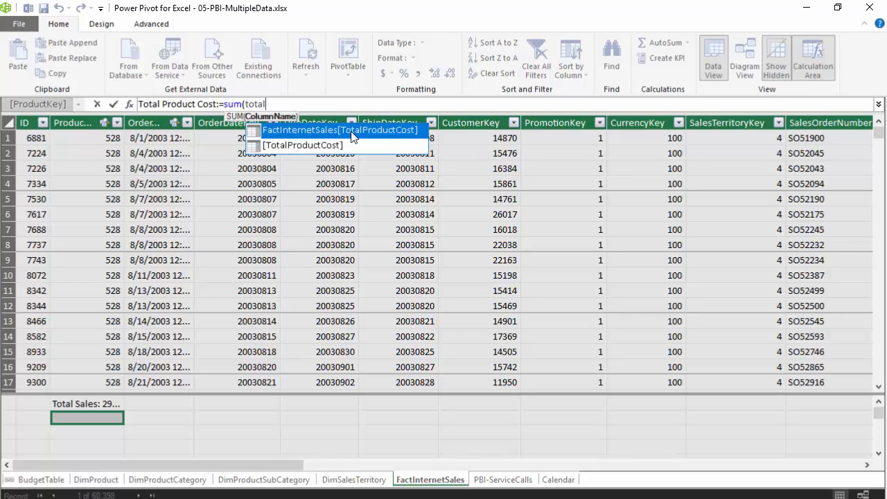
{"action": "key", "text": "Tab"}
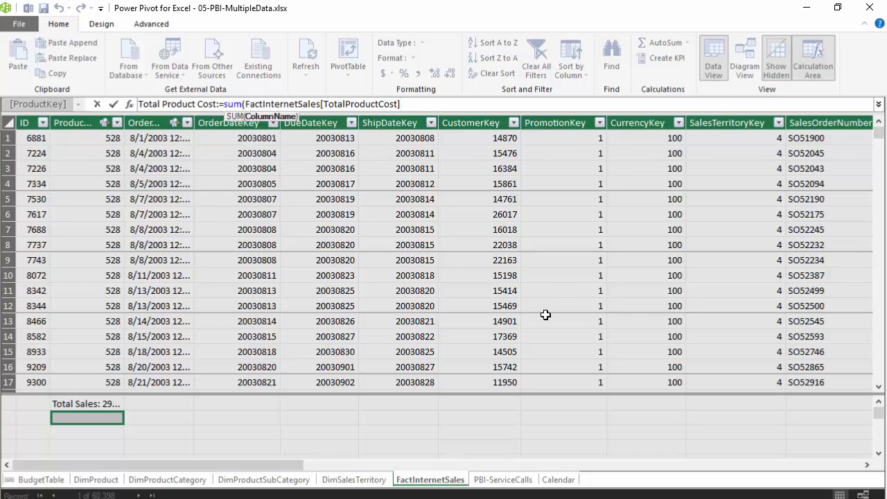
{"action": "type", "text": ")"}
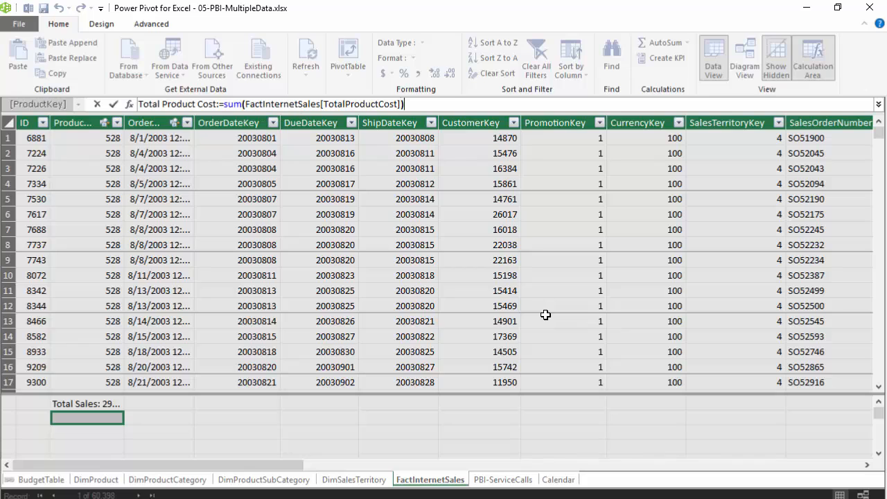
{"action": "key", "text": "Return"}
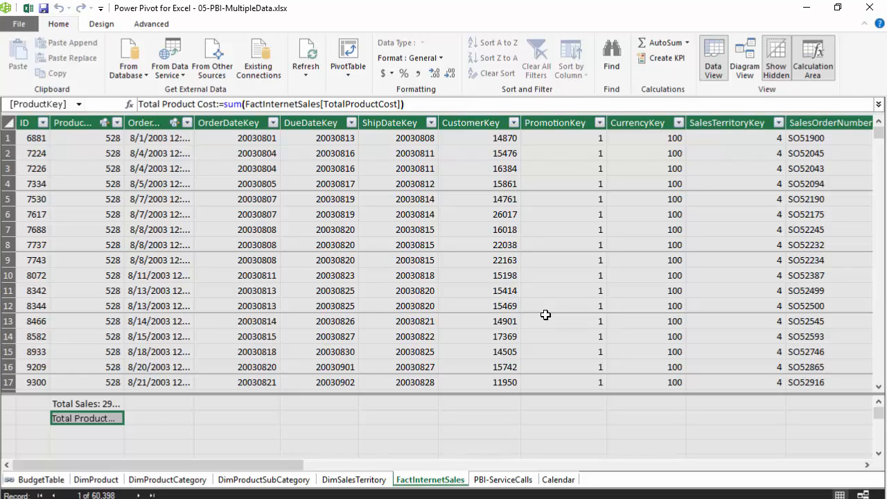
Step: Add the measure Profit:=[Total Sales]-[Total Product Cost] in the cell below Total Product Cost
{"action": "key", "text": "Down"}
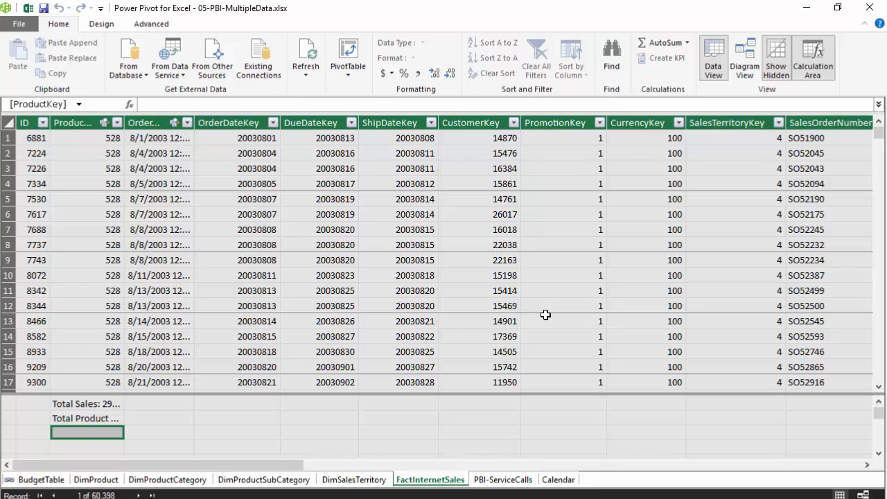
{"action": "type", "text": "Profit"}
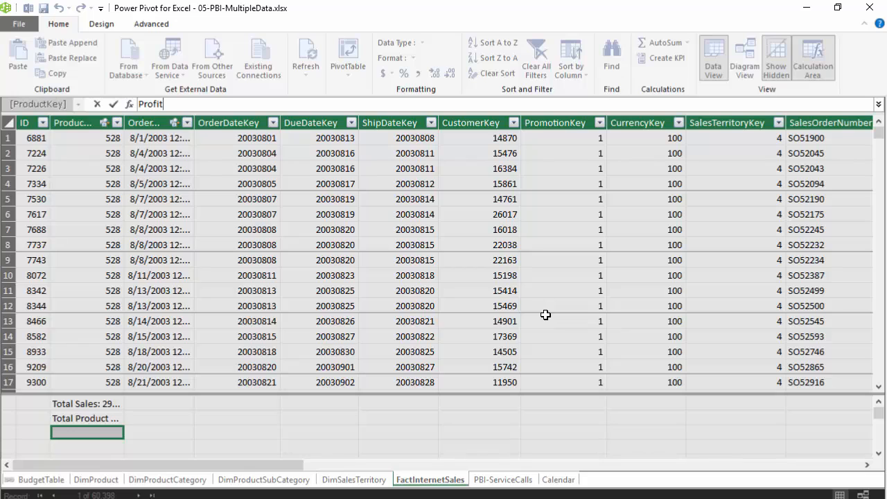
{"action": "type", "text": ":="}
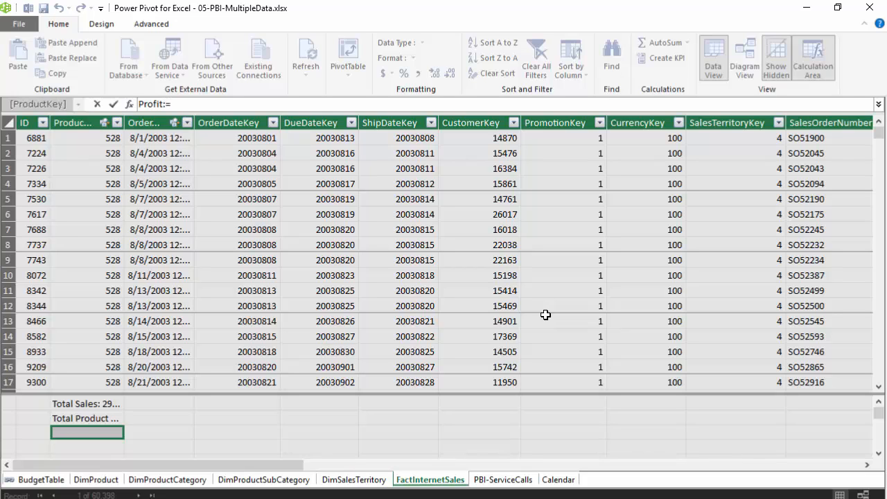
{"action": "type", "text": "tot"}
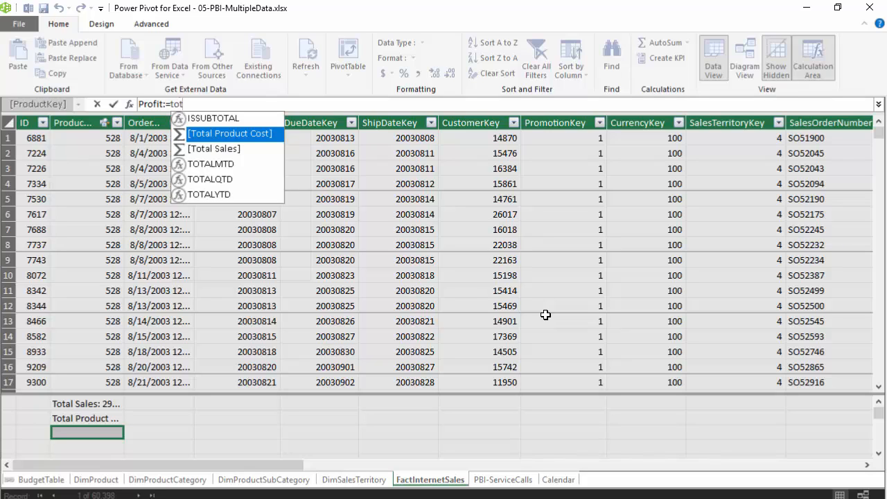
{"action": "key", "text": "Down"}
{"action": "key", "text": "Tab"}
{"action": "type", "text": "-tot"}
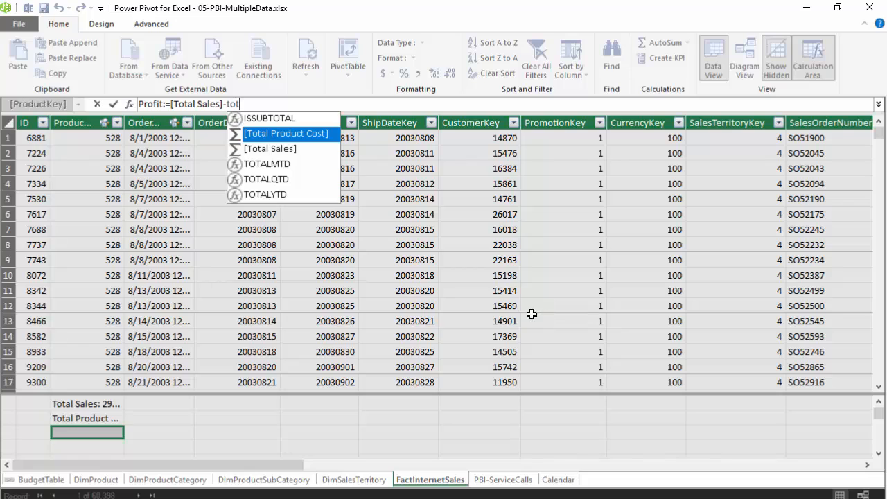
{"action": "key", "text": "Tab"}
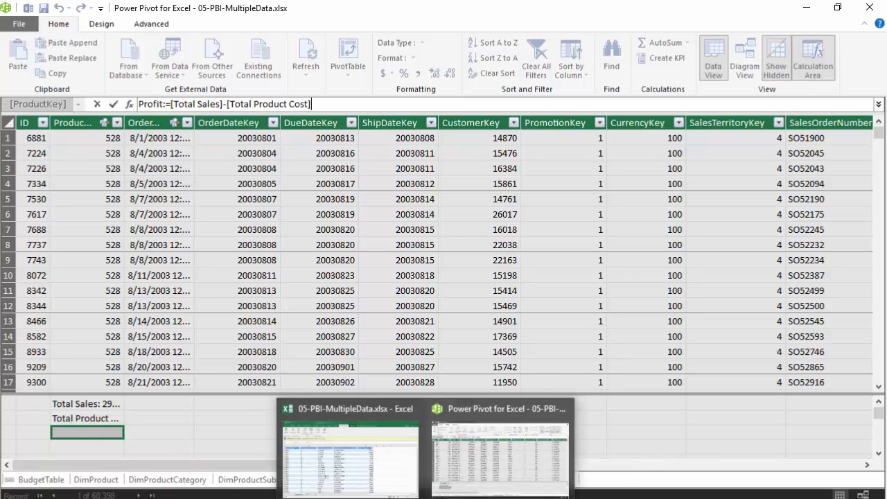
{"action": "key", "text": "Return"}
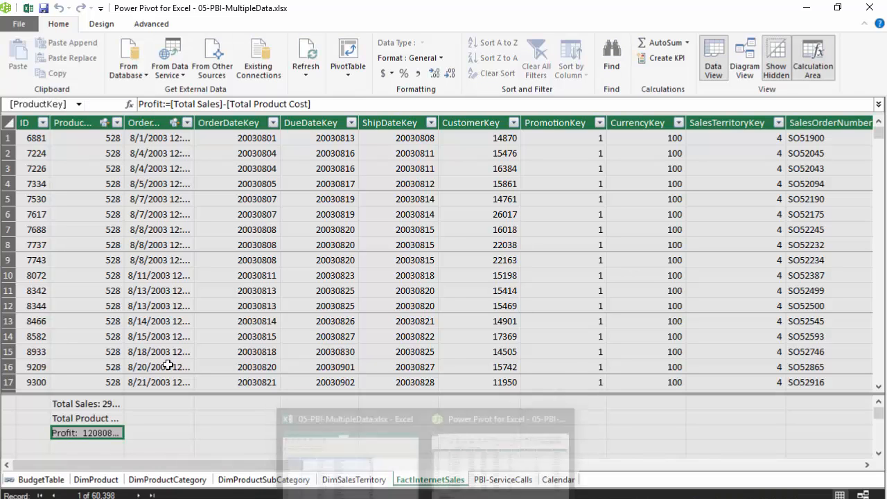
Step: Format the Total Sales, Total Product Cost and Profit measures together as $ English (United States) currency
{"action": "left_click", "coordinate": [92, 405]}
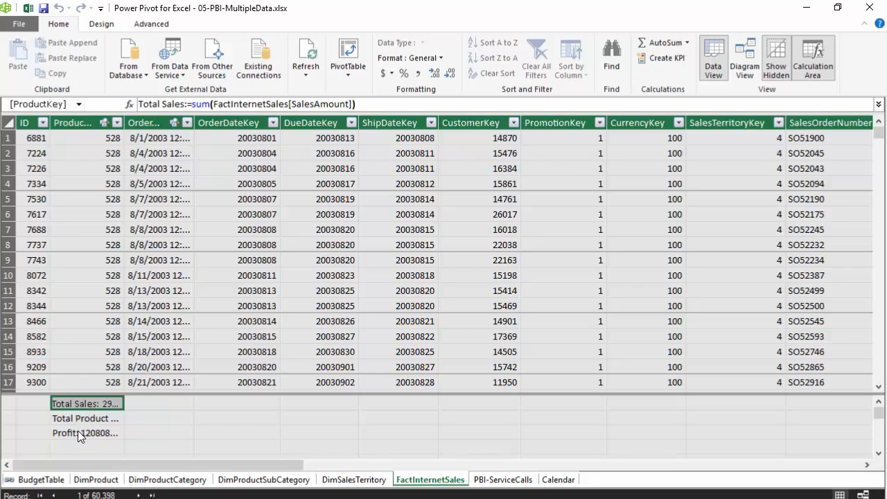
{"action": "left_click", "coordinate": [77, 431], "text": "shift"}
{"action": "right_click", "coordinate": [86, 415]}
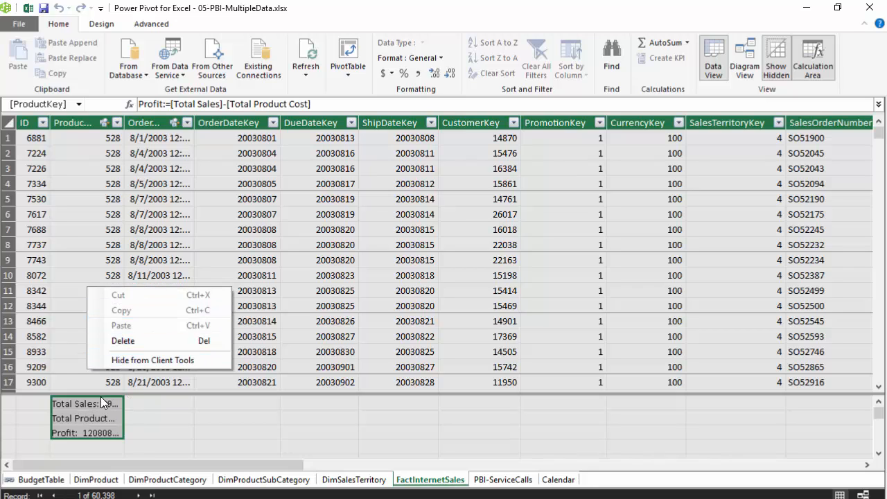
{"action": "left_click", "coordinate": [103, 26]}
{"action": "left_click", "coordinate": [103, 25]}
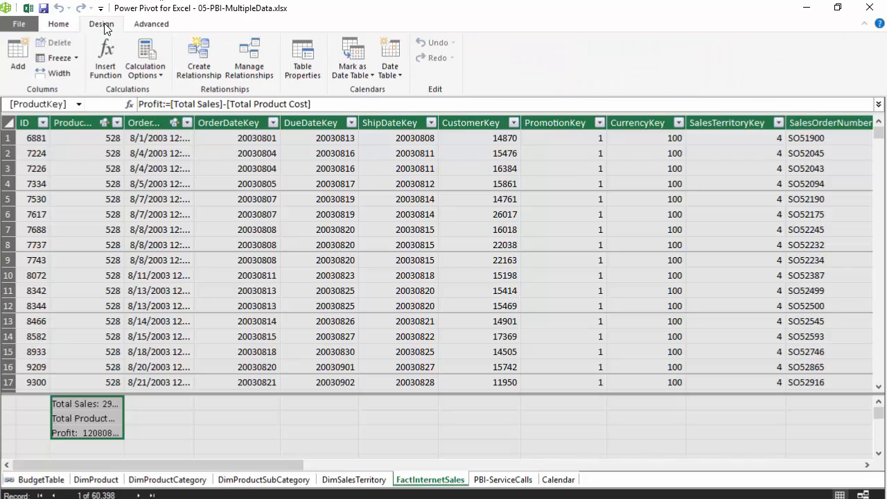
{"action": "left_click", "coordinate": [59, 25]}
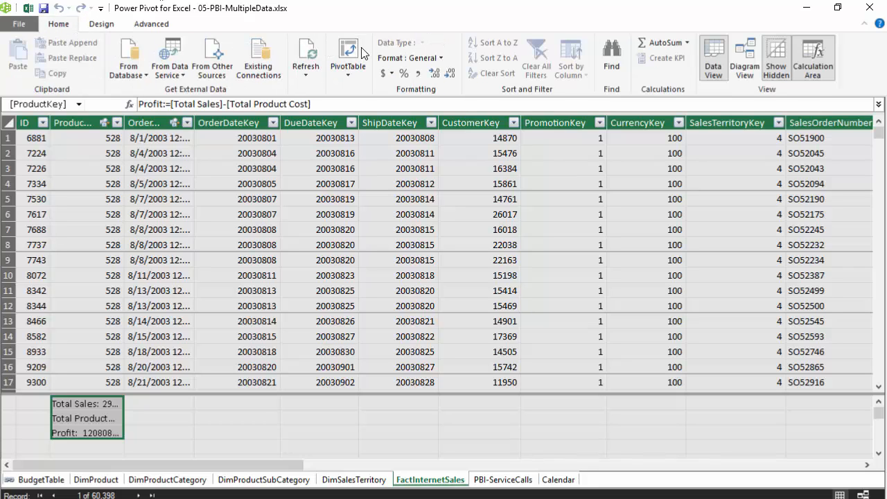
{"action": "left_click", "coordinate": [393, 72]}
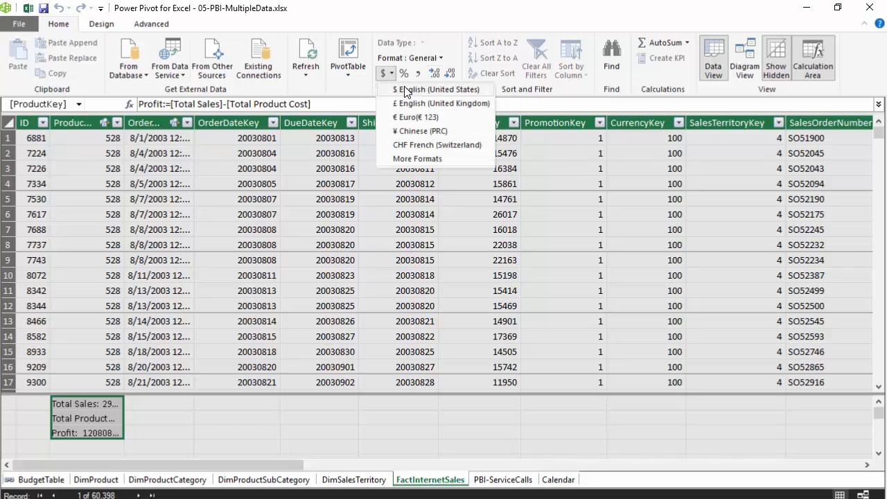
{"action": "left_click", "coordinate": [416, 89]}
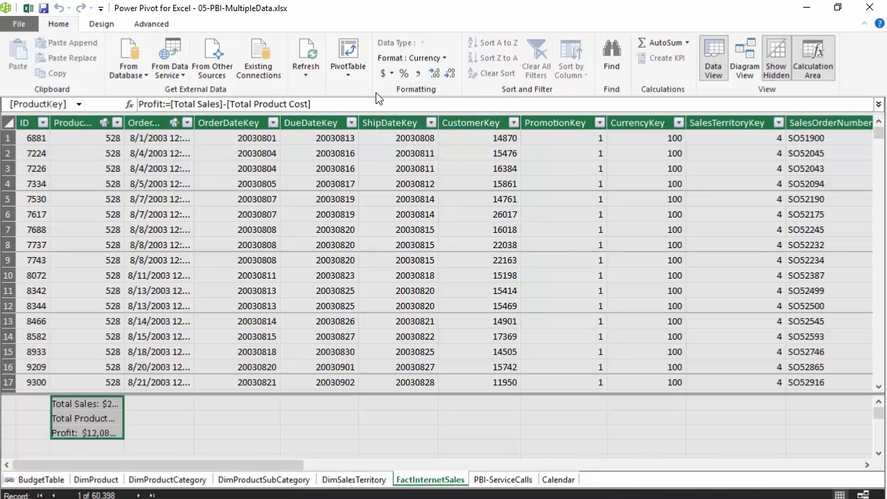
Step: Set the three measures' currency format to 0 decimal places and widen the ProductKey column to fit them
{"action": "left_click", "coordinate": [392, 73]}
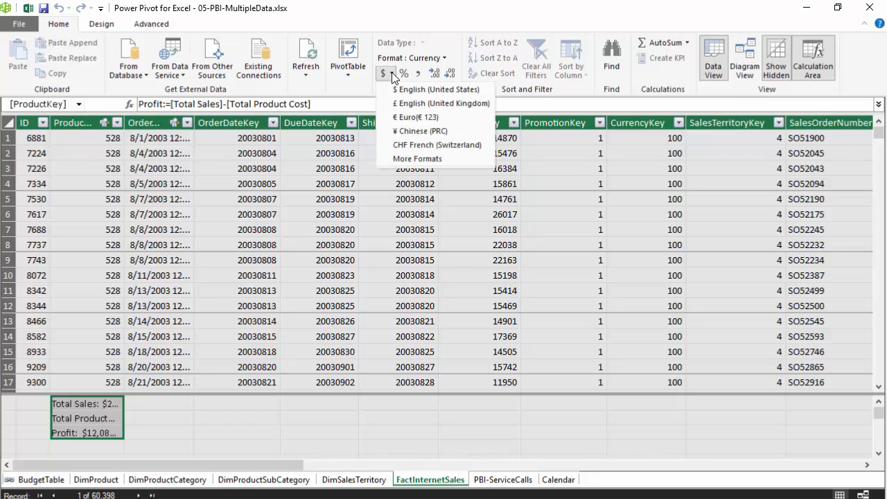
{"action": "left_click", "coordinate": [435, 159]}
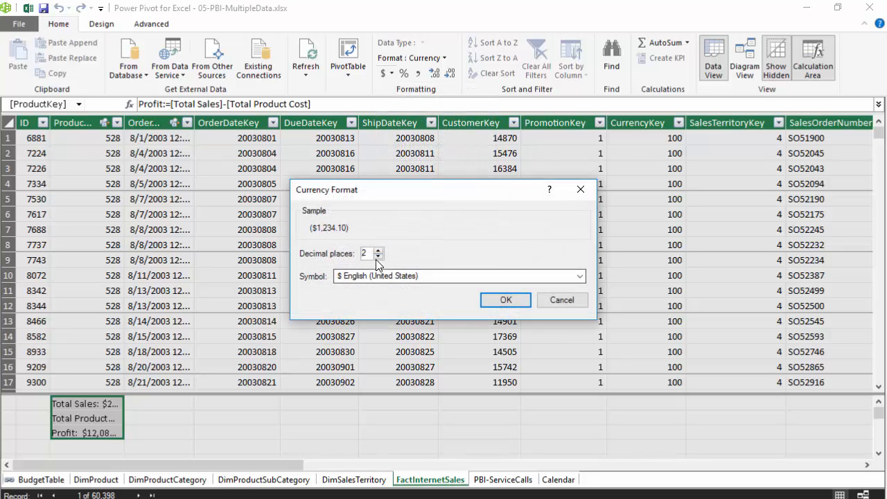
{"action": "left_click", "coordinate": [378, 256]}
{"action": "left_click", "coordinate": [377, 256]}
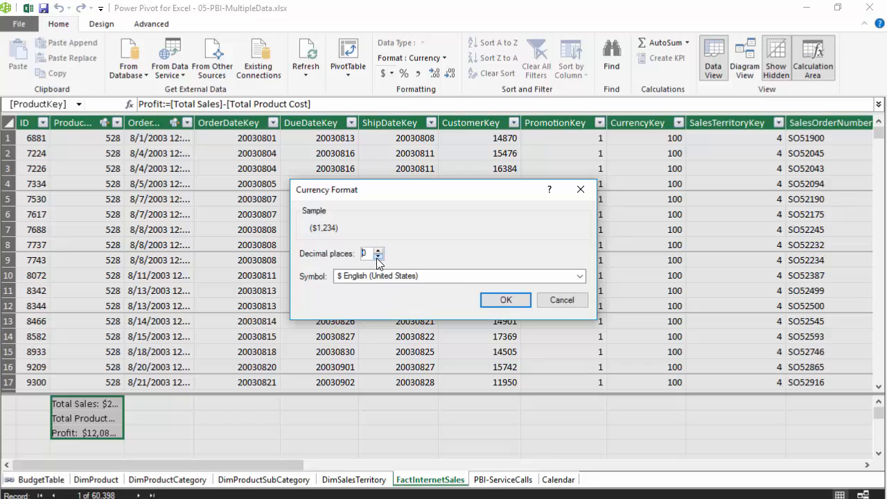
{"action": "left_click", "coordinate": [505, 299]}
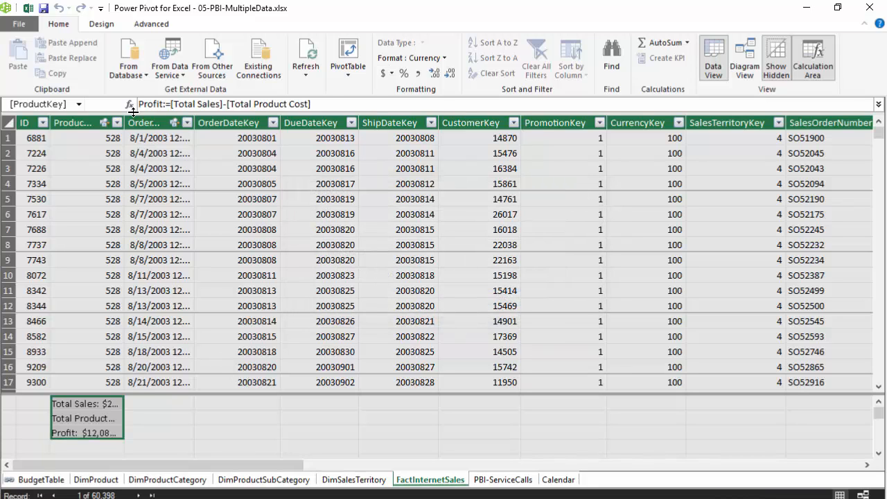
{"action": "left_click_drag", "start_coordinate": [124, 123], "coordinate": [184, 137]}
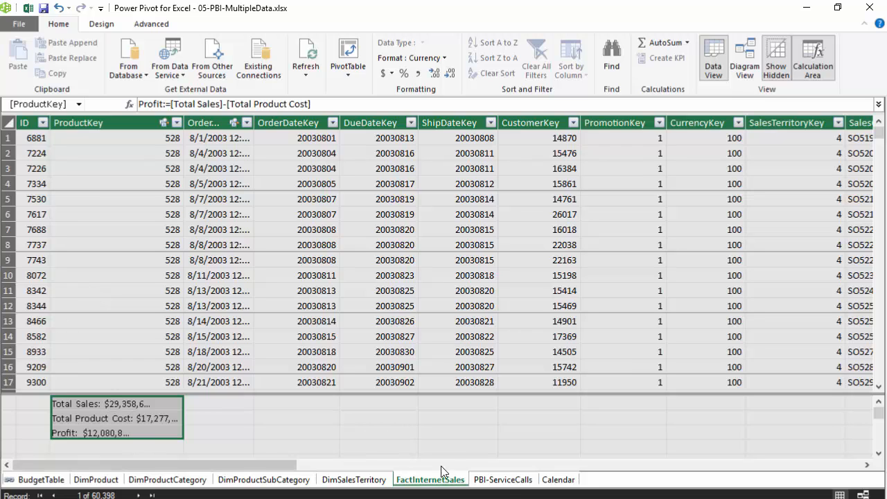
Step: In the PBI-ServiceCalls table, select the first calculation cell under CallDate and widen that column to fit its full dates and times
{"action": "left_click", "coordinate": [503, 480]}
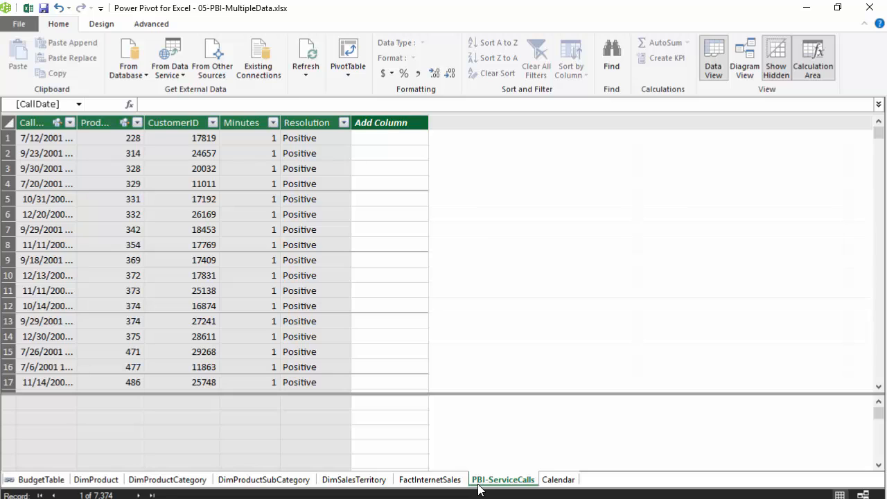
{"action": "left_click", "coordinate": [65, 401]}
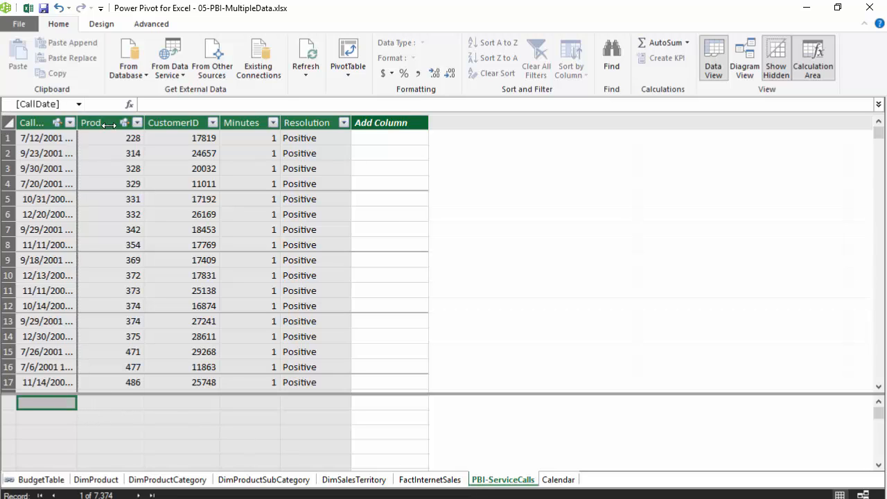
{"action": "left_click_drag", "start_coordinate": [77, 123], "coordinate": [132, 123]}
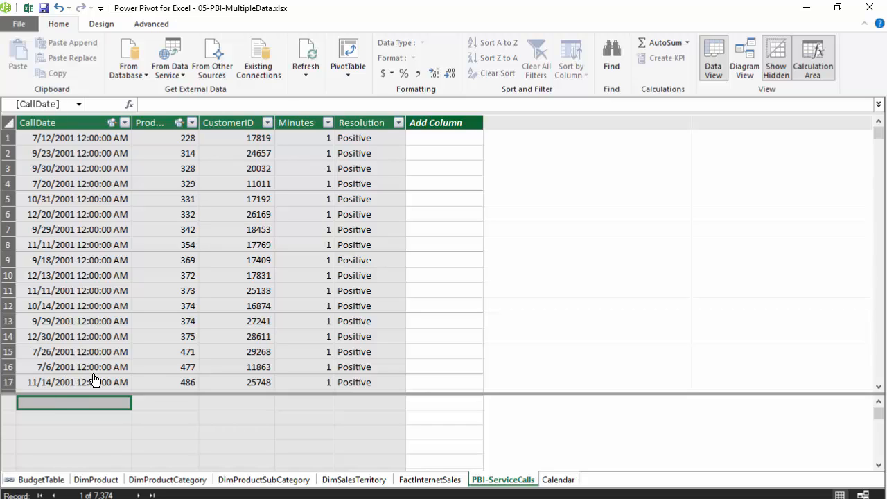
Step: Add the measure Calls:=COUNTROWS('PBI-ServiceCalls') in the first calculation cell under CallDate
{"action": "type", "text": "Calls"}
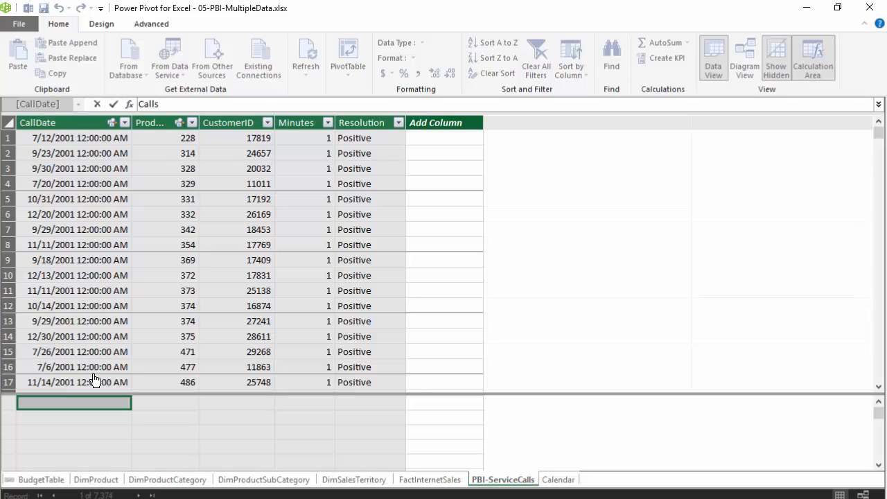
{"action": "type", "text": ":="}
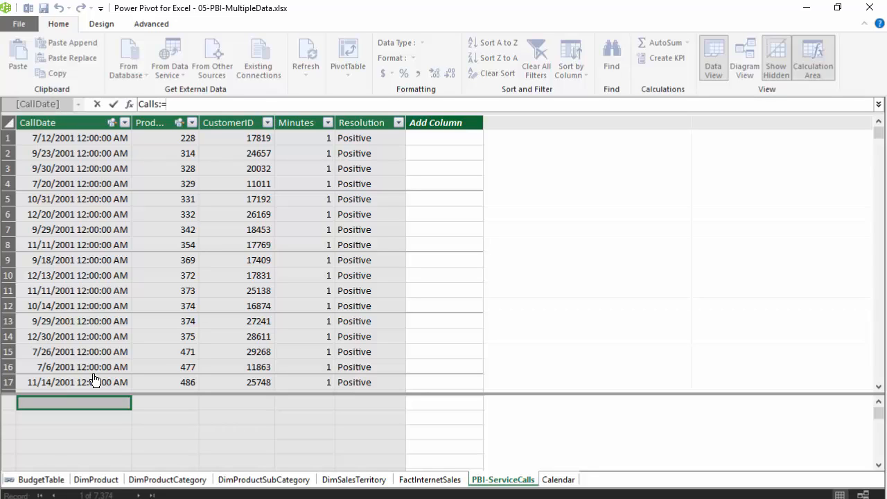
{"action": "type", "text": "coun"}
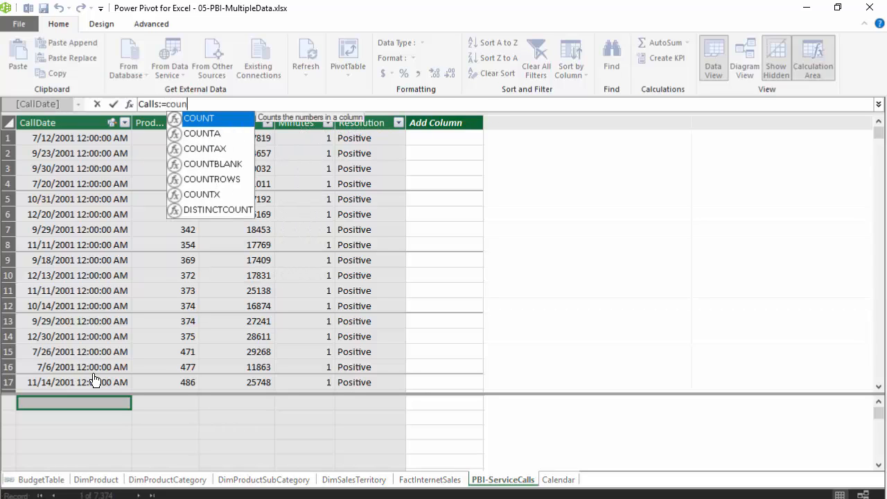
{"action": "key", "text": "Down"}
{"action": "key", "text": "Down"}
{"action": "key", "text": "Down"}
{"action": "key", "text": "Down"}
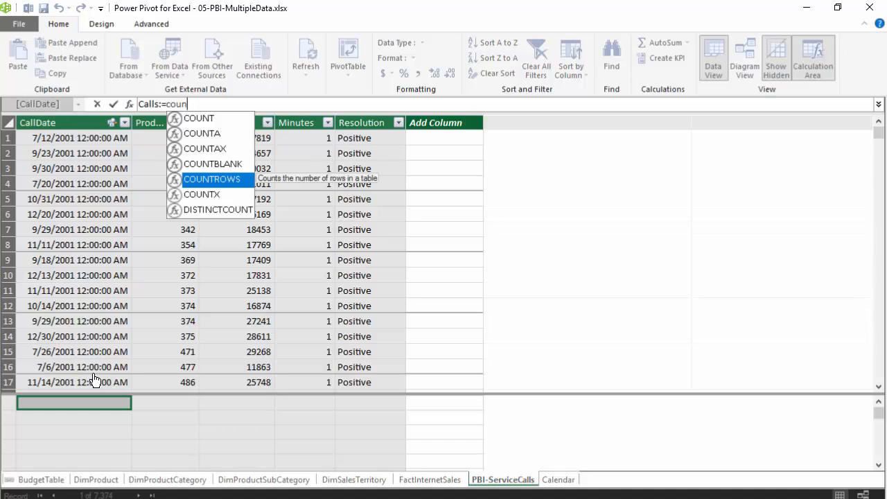
{"action": "key", "text": "Tab"}
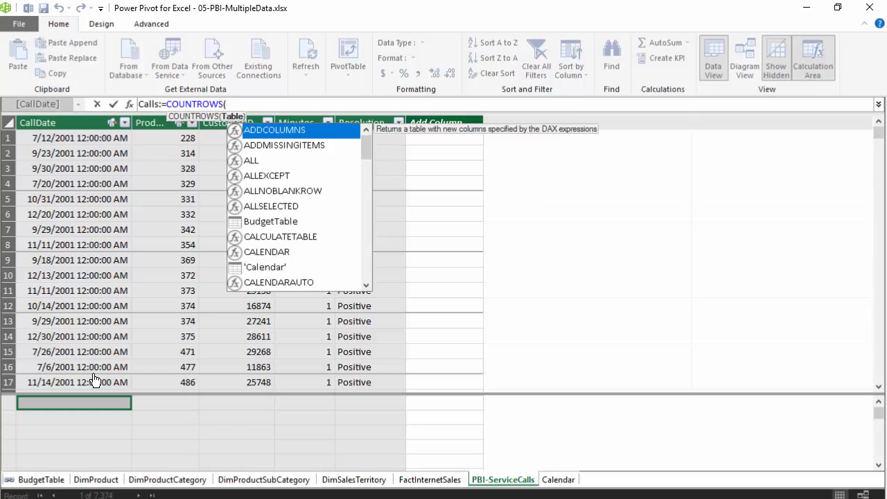
{"action": "type", "text": "se"}
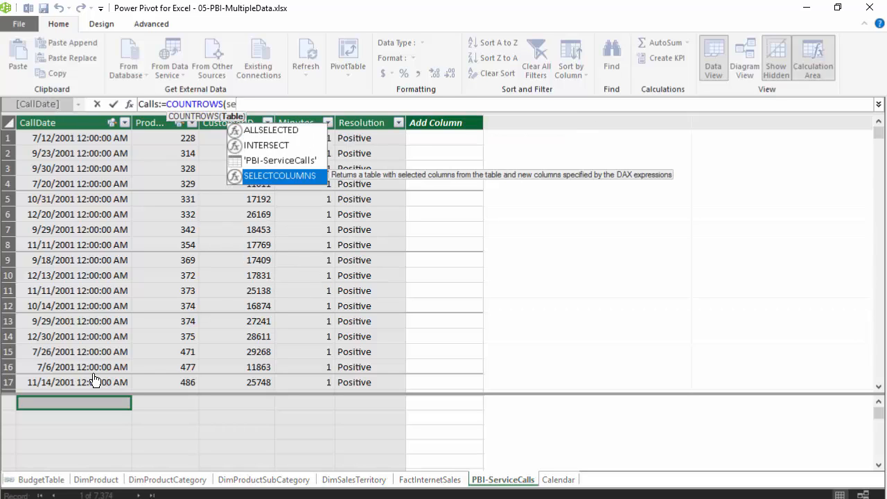
{"action": "type", "text": "r"}
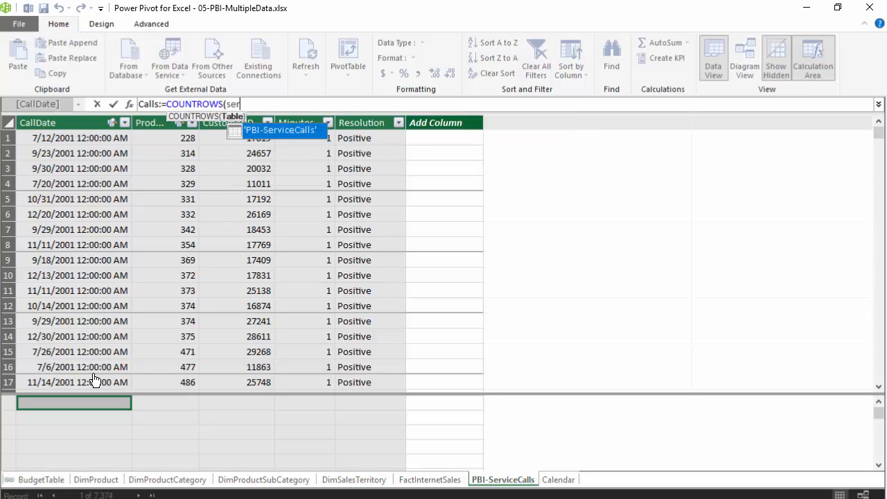
{"action": "key", "text": "Tab"}
{"action": "type", "text": ")"}
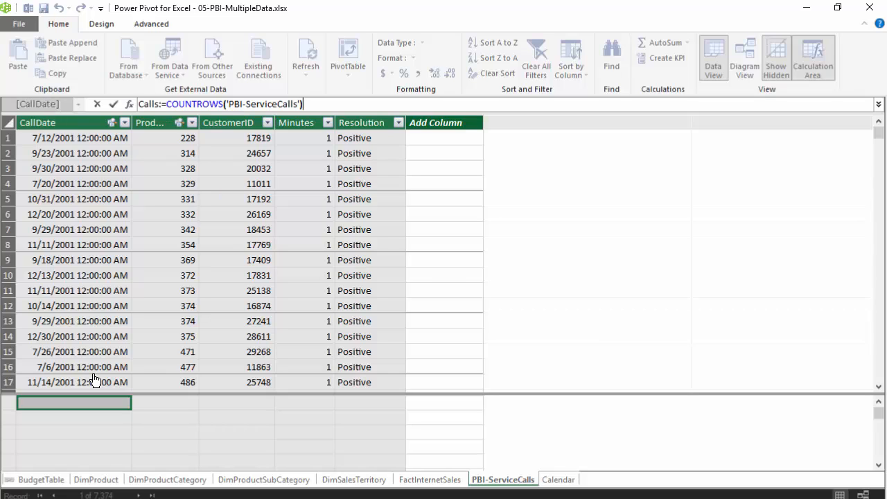
{"action": "key", "text": "Return"}
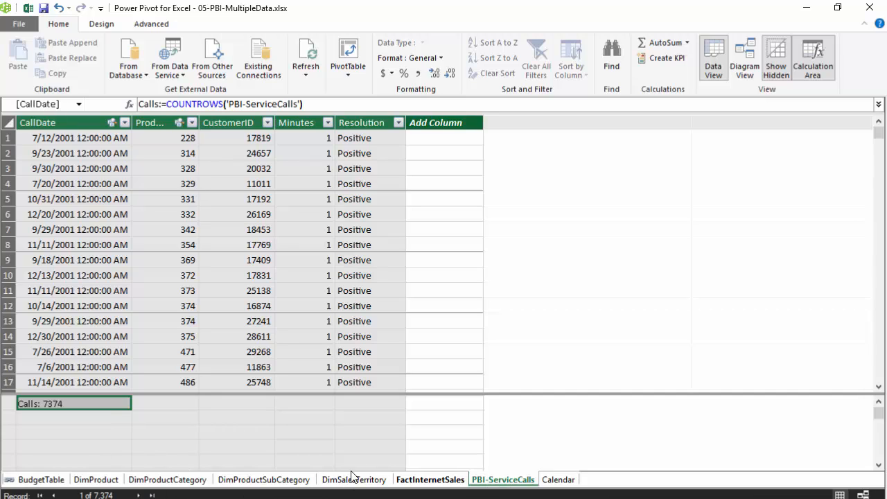
Step: Add the measure CallMinutes:=SUM('PBI-ServiceCalls'[Minutes]) in the cell below Calls
{"action": "left_click", "coordinate": [70, 418]}
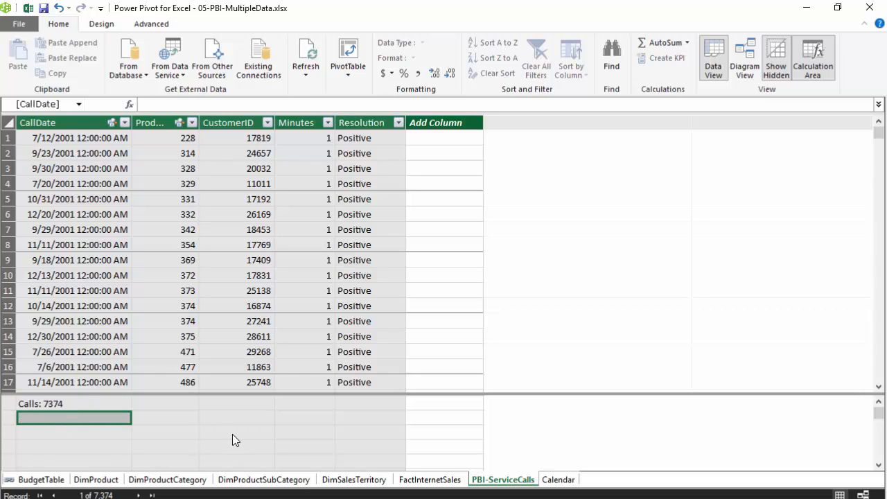
{"action": "type", "text": "Call"}
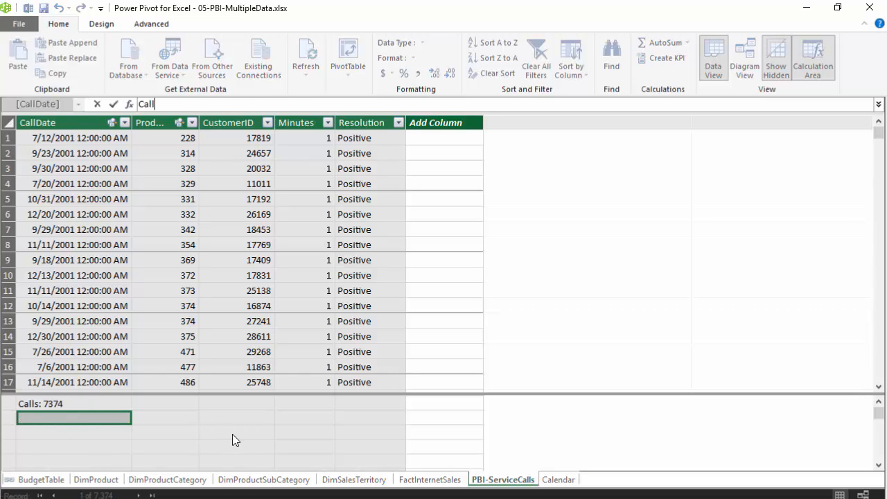
{"action": "type", "text": "Minutes:="}
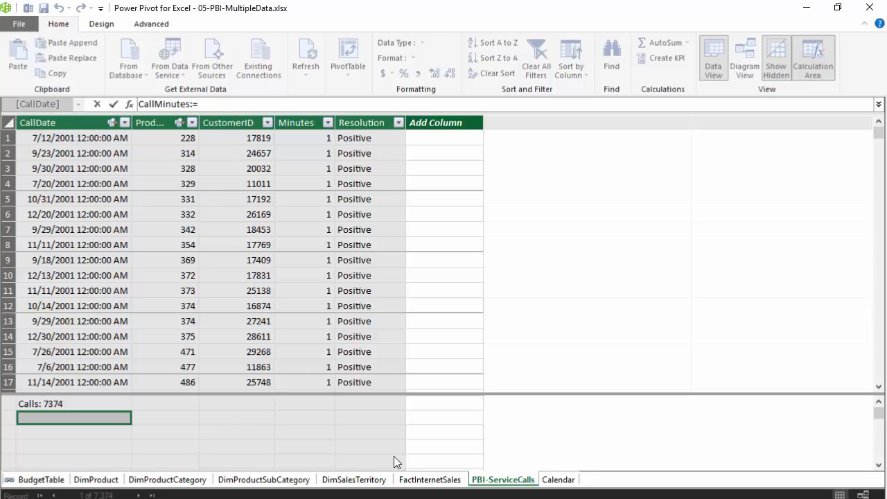
{"action": "type", "text": "sum"}
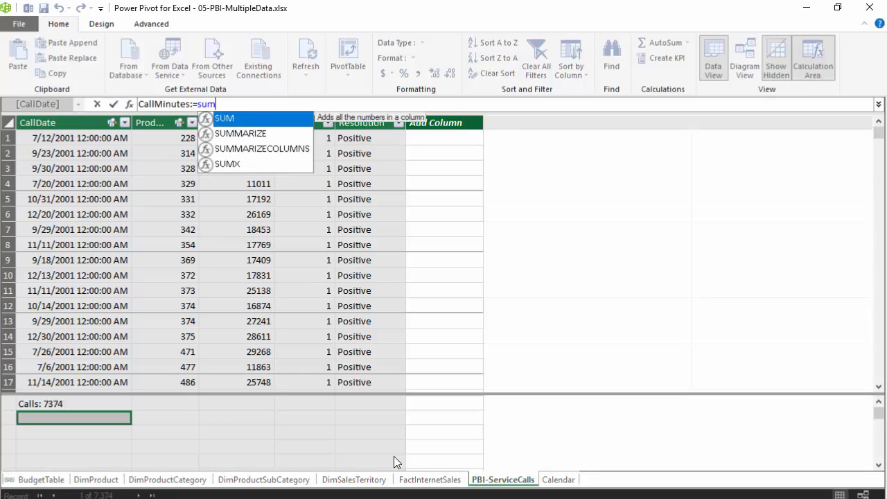
{"action": "key", "text": "Tab"}
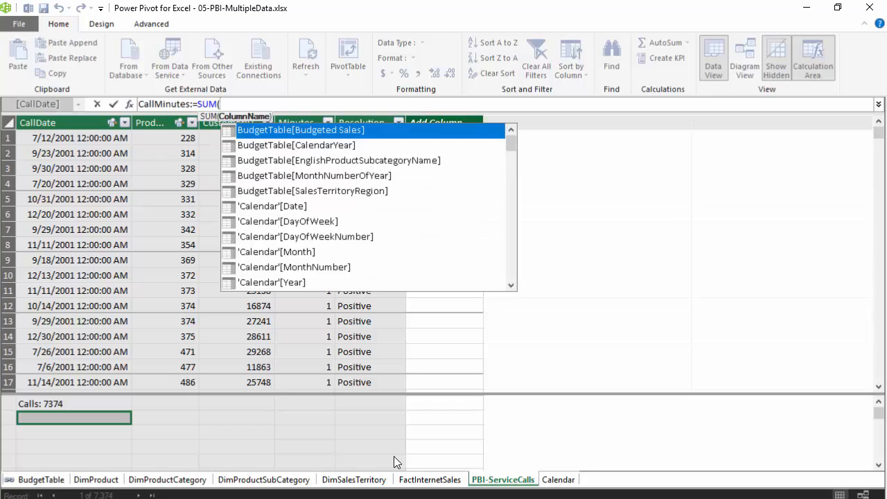
{"action": "type", "text": "minut"}
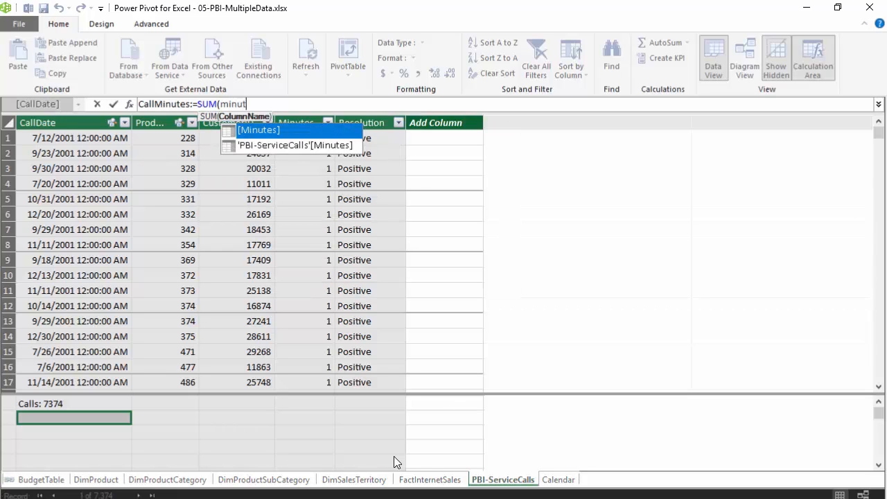
{"action": "key", "text": "Down"}
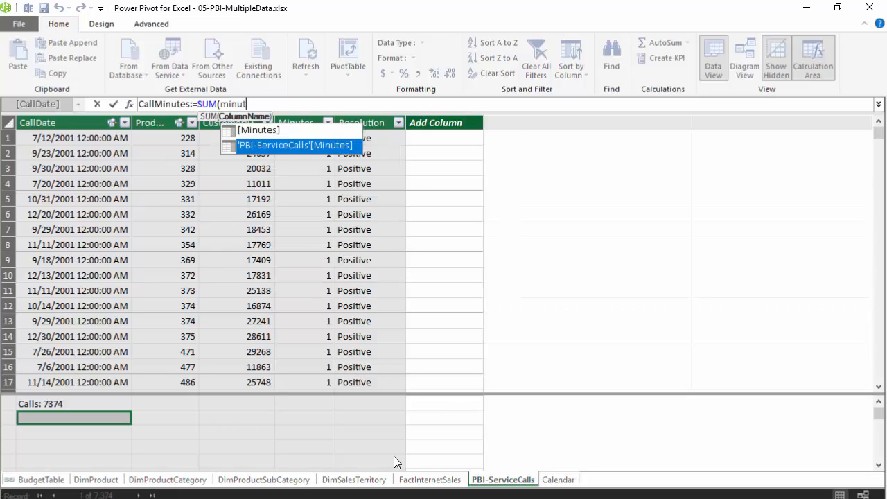
{"action": "key", "text": "Tab"}
{"action": "type", "text": ")"}
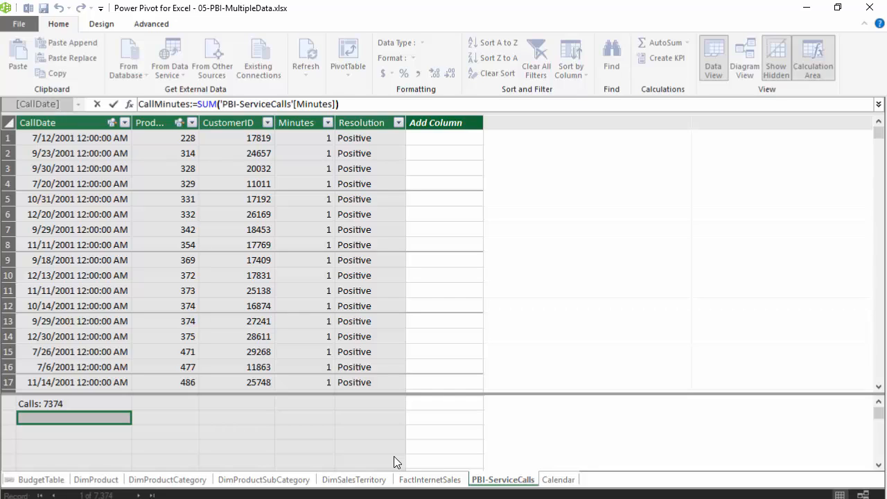
{"action": "key", "text": "Return"}
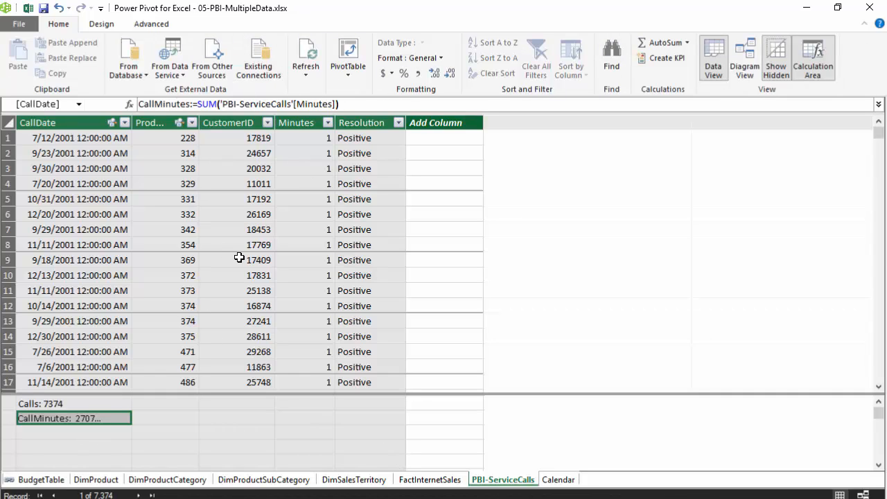
Step: Add the measure Avg Call Minuites:=DIVIDE([CallMinutes],[Calls]) in the cell below CallMinutes
{"action": "left_click", "coordinate": [60, 433]}
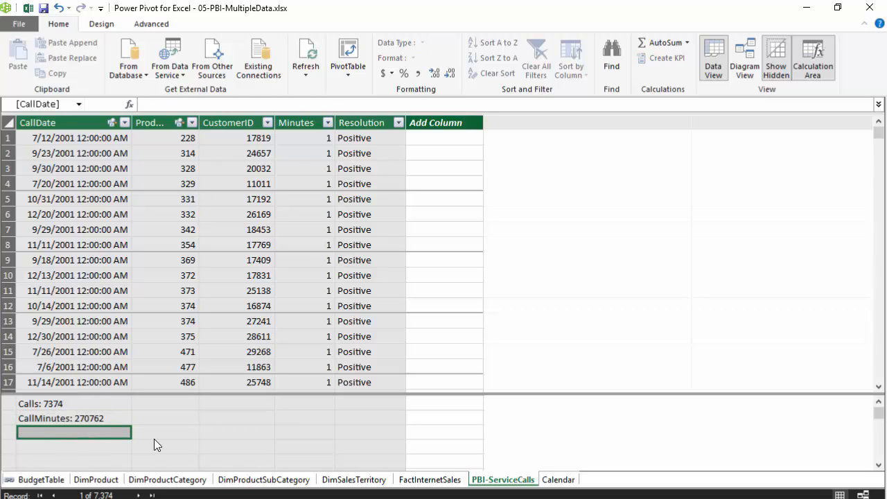
{"action": "type", "text": "Avg"}
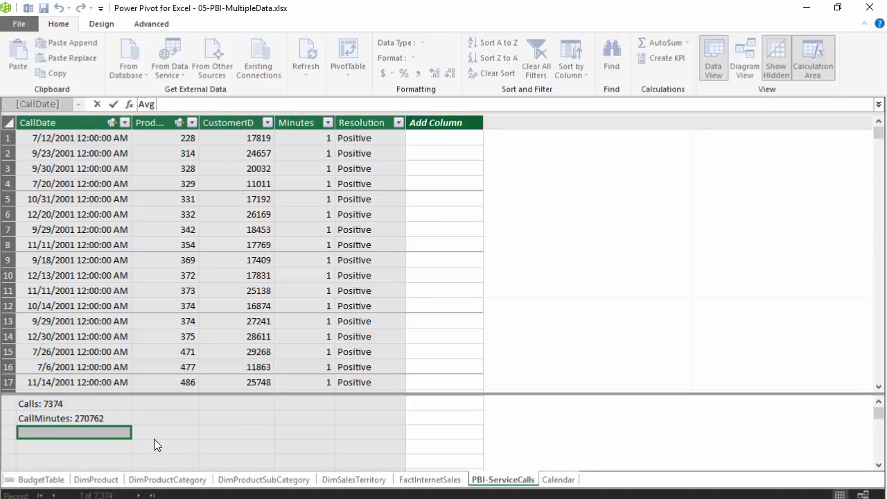
{"action": "type", "text": " Call Minuites:="}
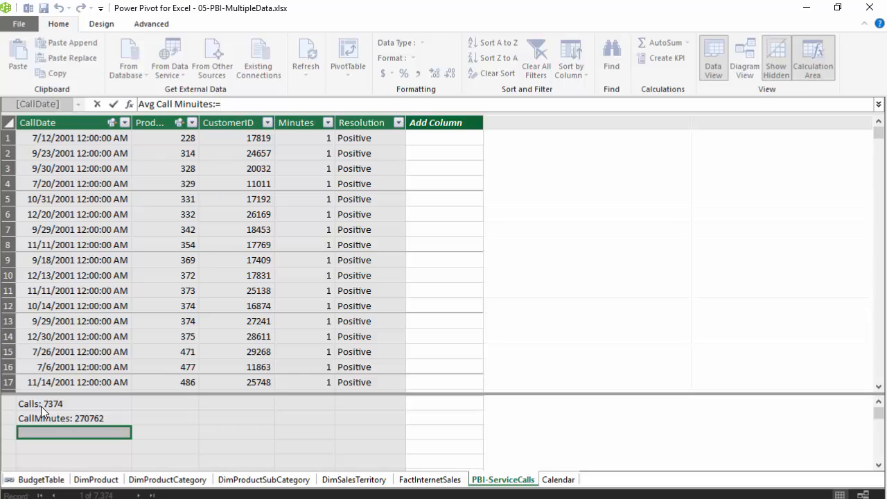
{"action": "type", "text": "divi"}
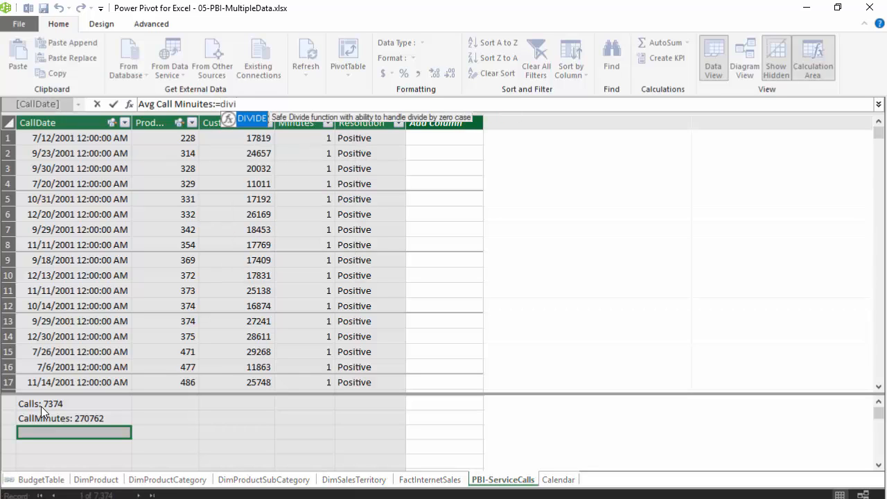
{"action": "key", "text": "Tab"}
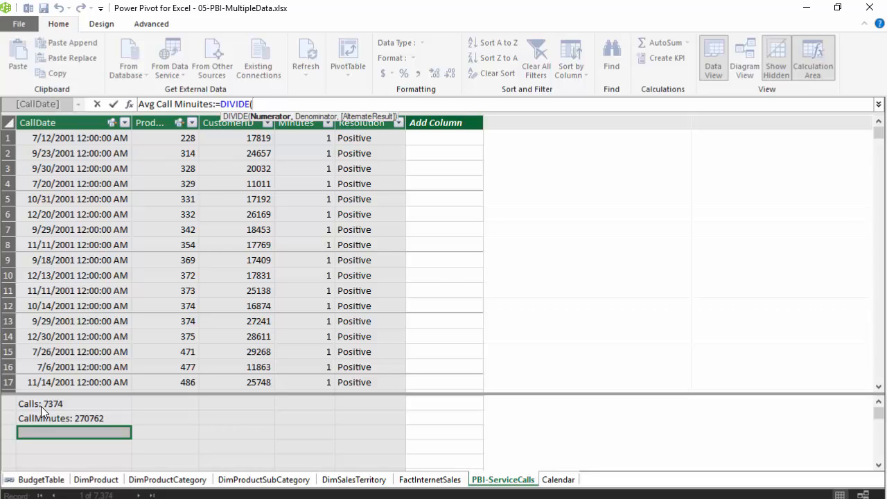
{"action": "type", "text": "call"}
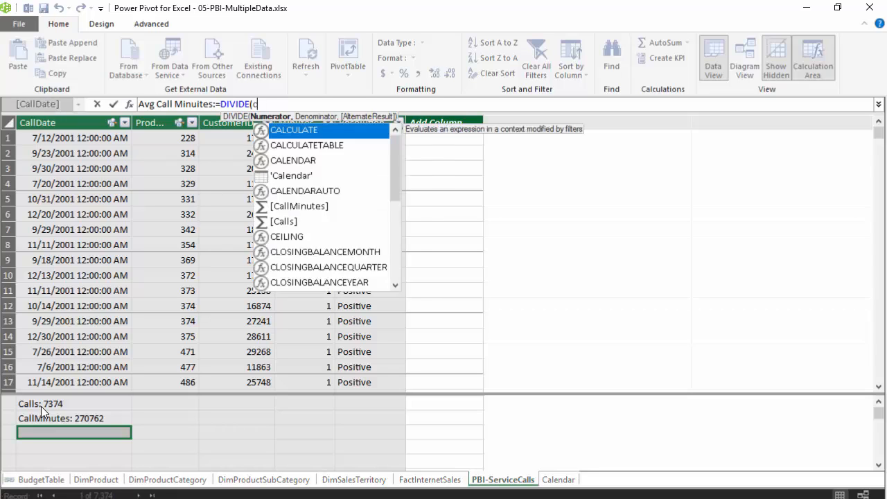
{"action": "key", "text": "Tab"}
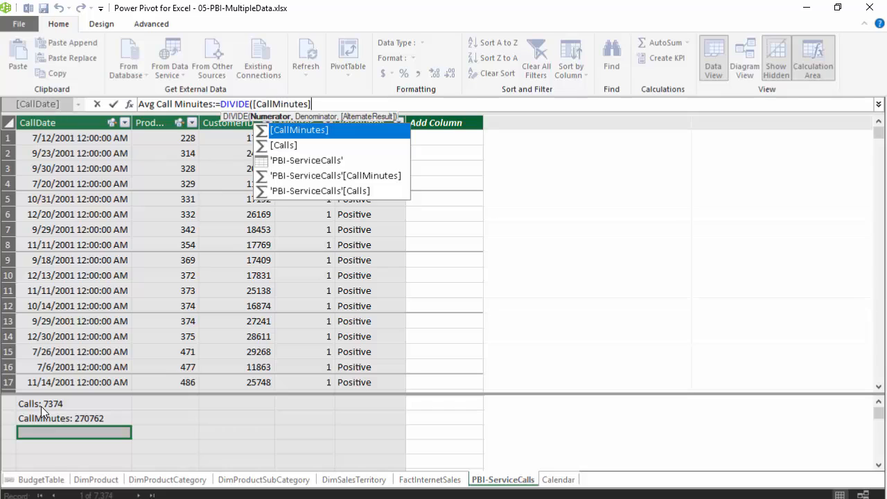
{"action": "type", "text": ",call"}
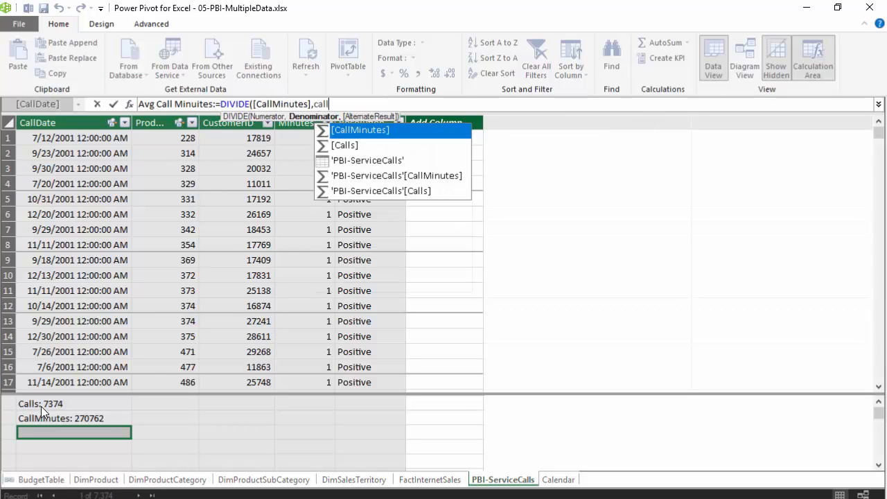
{"action": "key", "text": "Down"}
{"action": "key", "text": "Tab"}
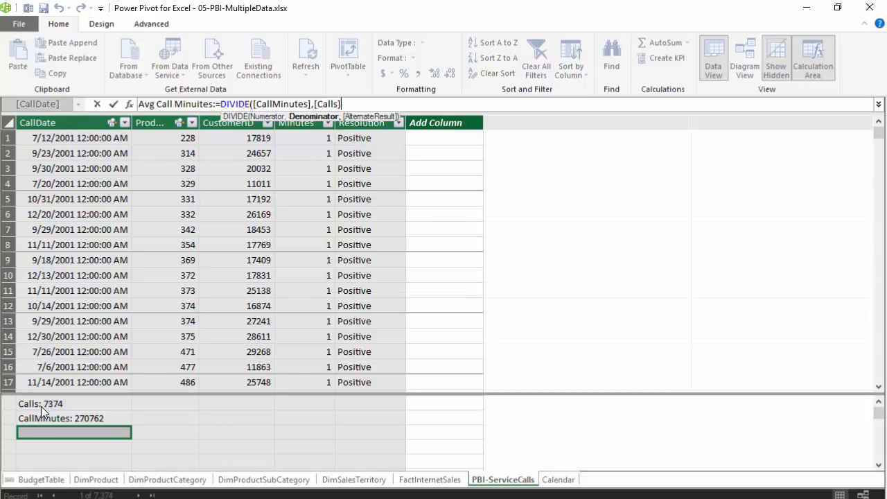
{"action": "type", "text": ")"}
{"action": "key", "text": "Return"}
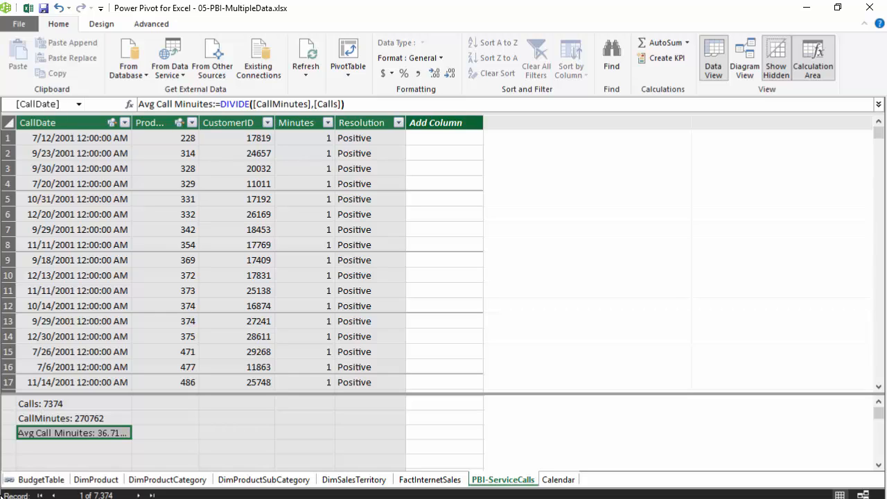
Step: Add the measure Cost of calls:=[CallMinutes]*1.75 in the cell below Avg Call Minuites
{"action": "left_click", "coordinate": [62, 445]}
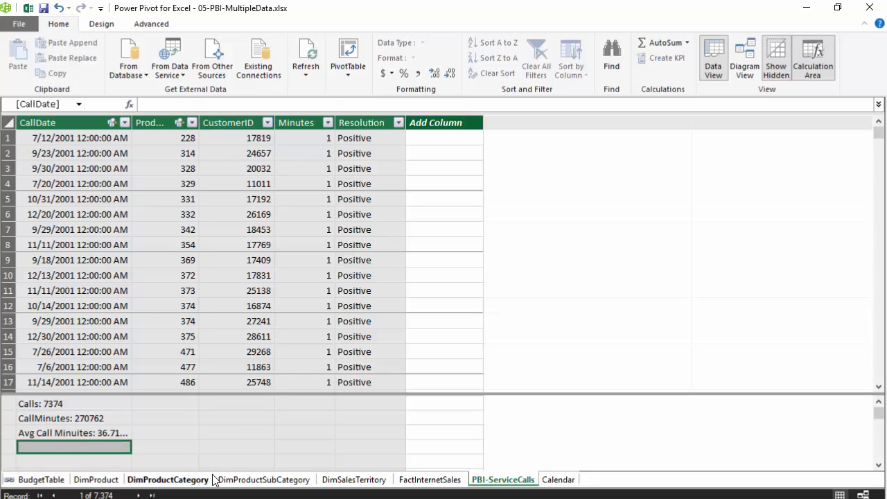
{"action": "type", "text": "Cost of"}
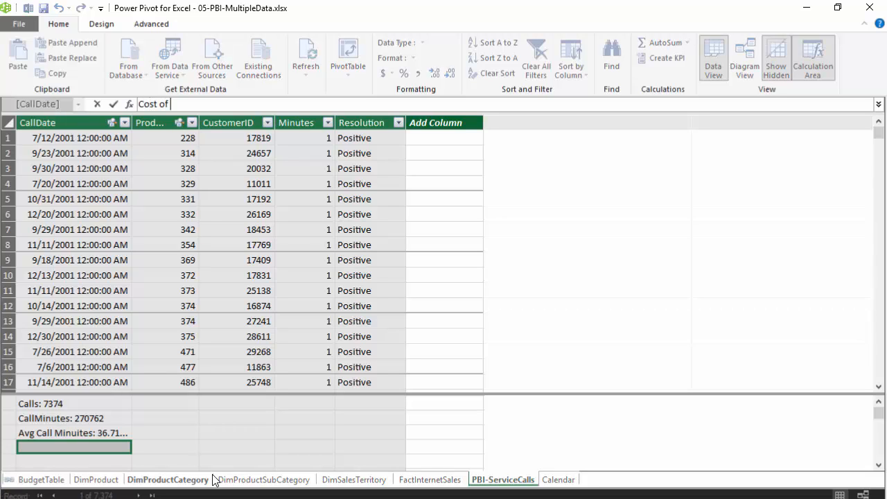
{"action": "type", "text": " calls:="}
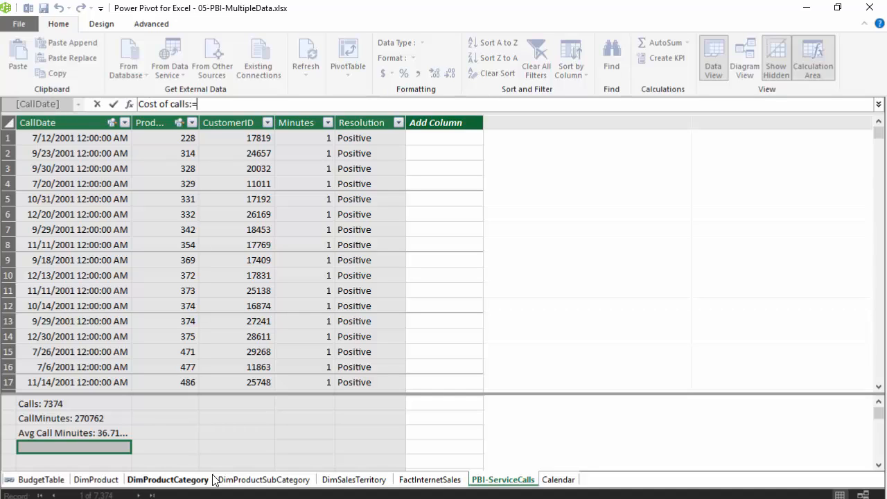
{"action": "type", "text": "call"}
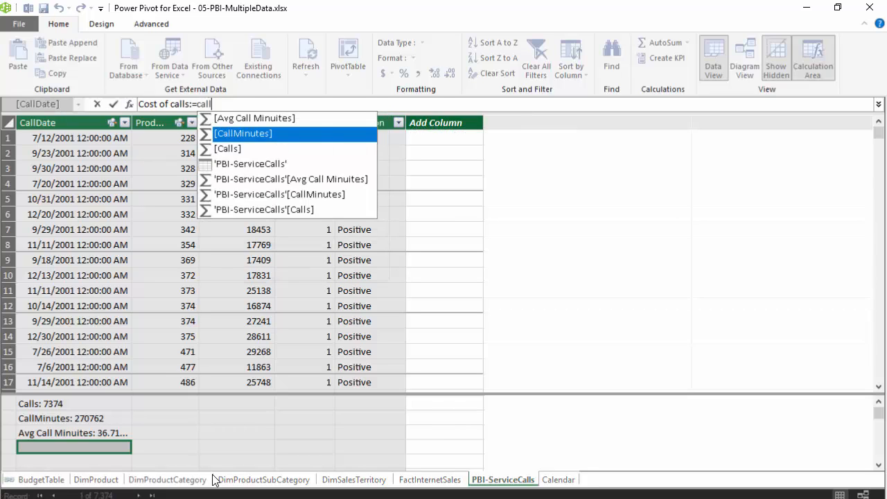
{"action": "key", "text": "Tab"}
{"action": "type", "text": "*"}
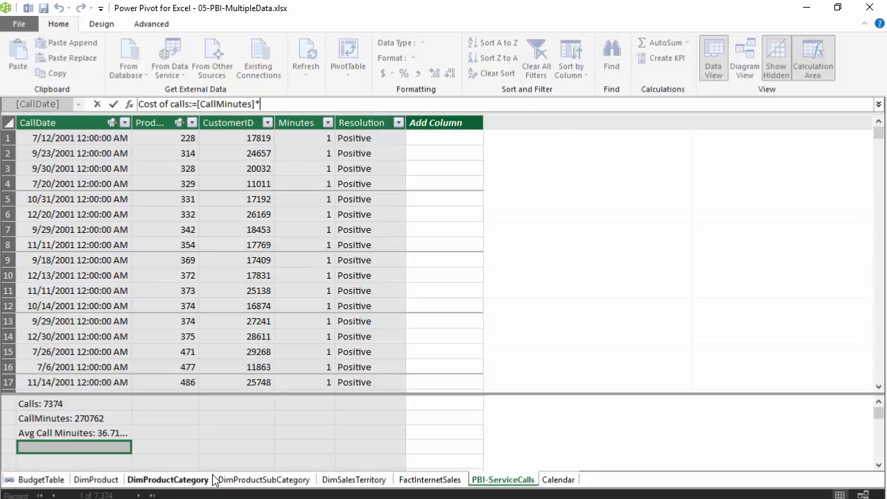
{"action": "type", "text": "1.74"}
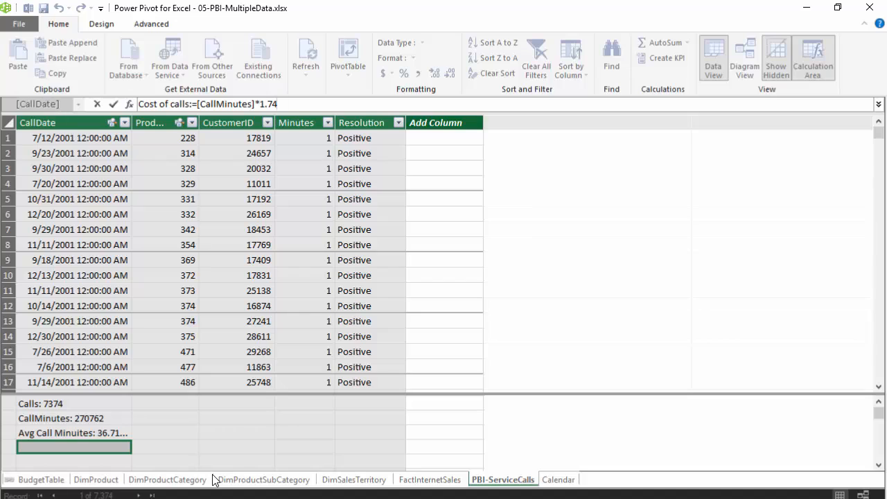
{"action": "key", "text": "BackSpace"}
{"action": "type", "text": "5"}
{"action": "key", "text": "Return"}
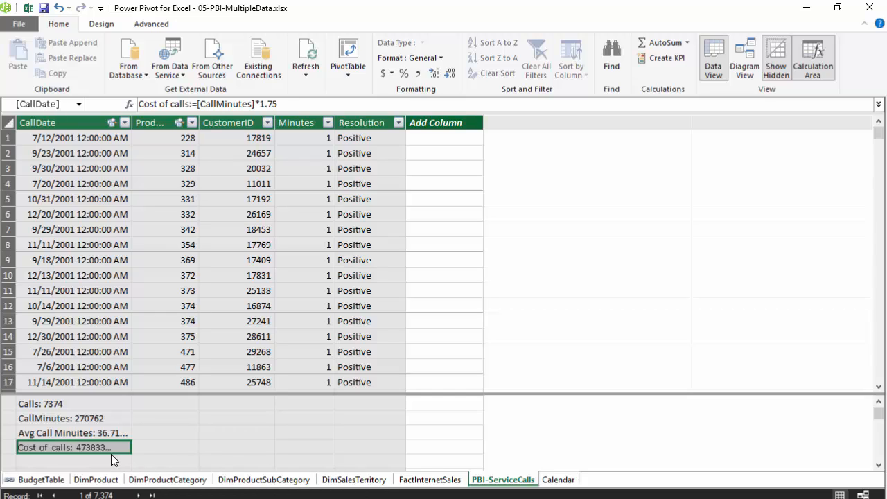
Step: In the FactInternetSales table, add the measure Net Profit:=[Profit]-[Cost of calls] in the cell below Profit
{"action": "left_click", "coordinate": [426, 482]}
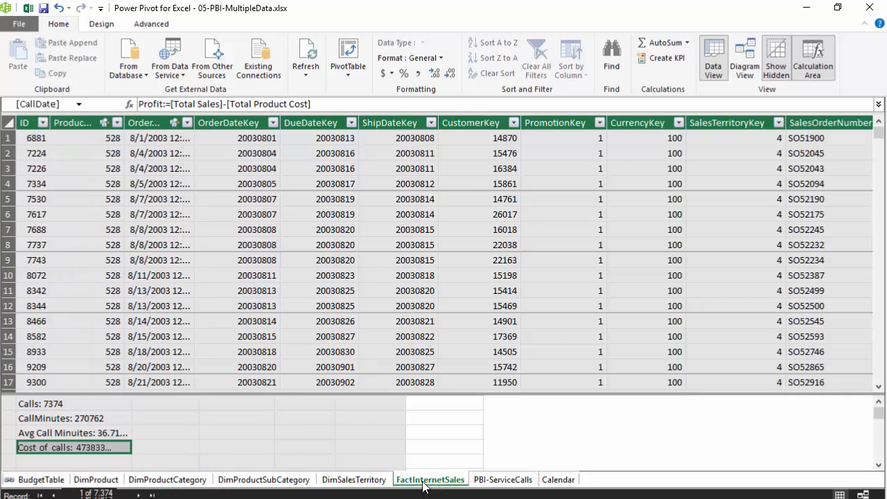
{"action": "left_click", "coordinate": [90, 447]}
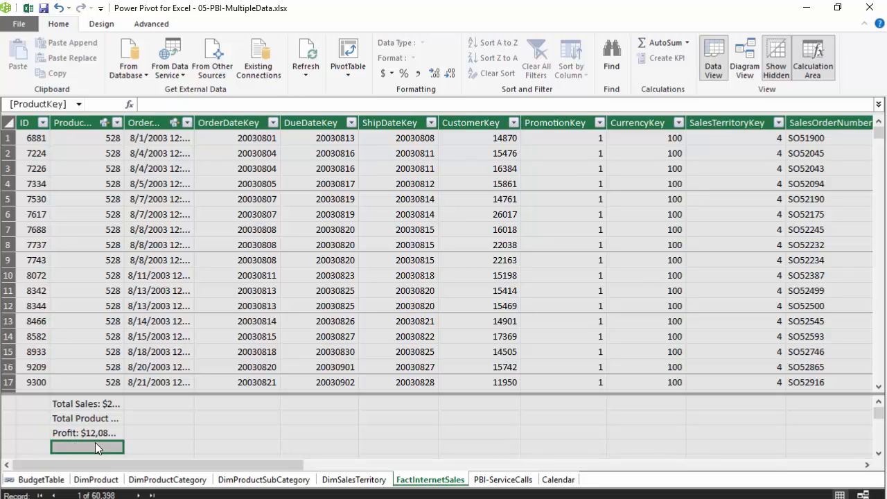
{"action": "type", "text": "Net"}
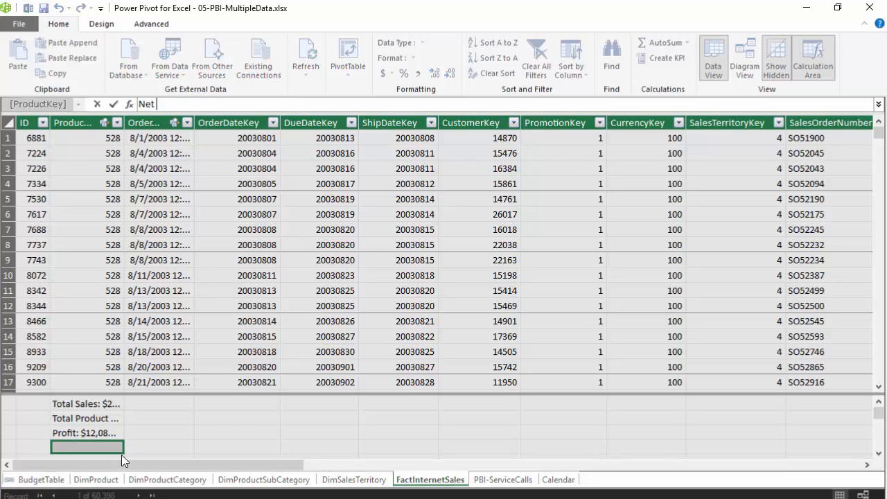
{"action": "type", "text": " Pro"}
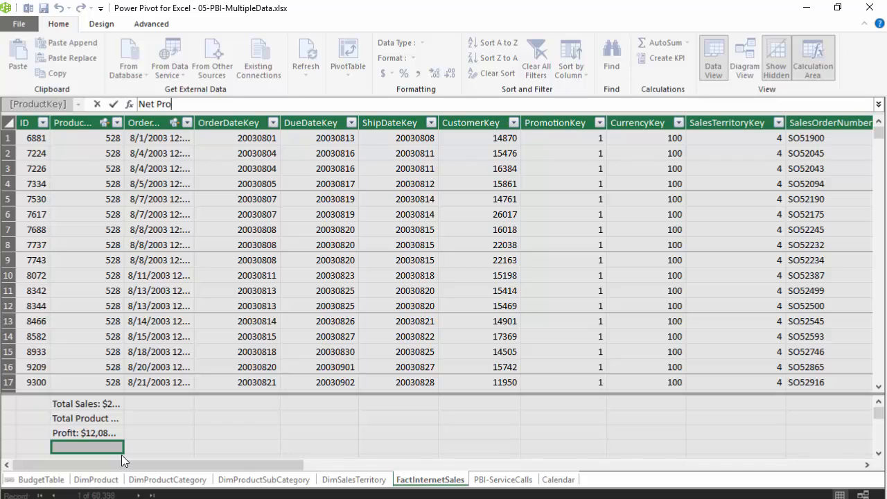
{"action": "type", "text": "fit:=profi"}
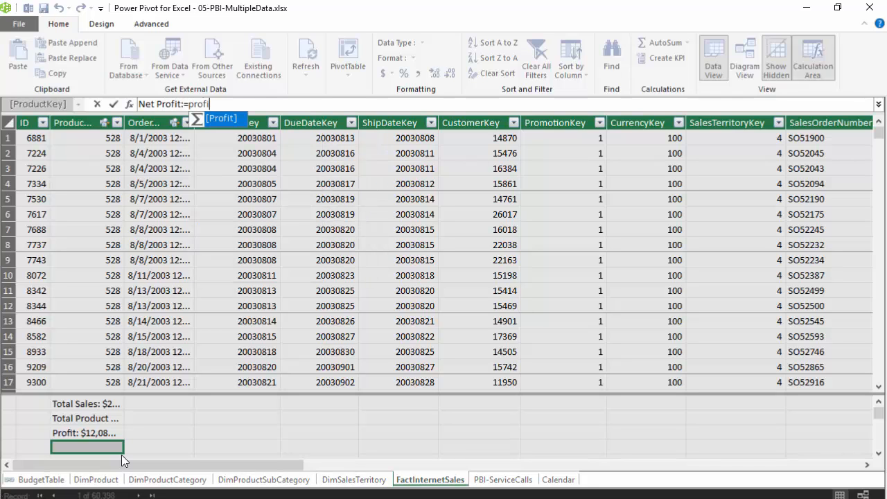
{"action": "key", "text": "Tab"}
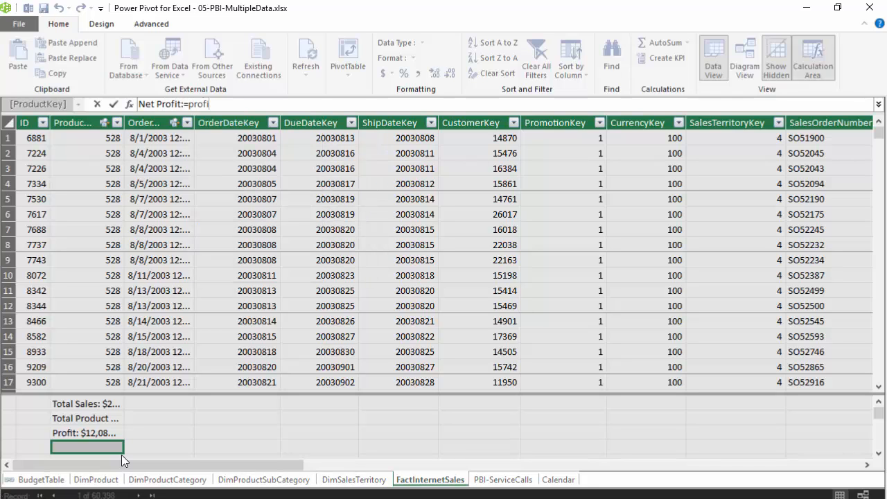
{"action": "type", "text": "-"}
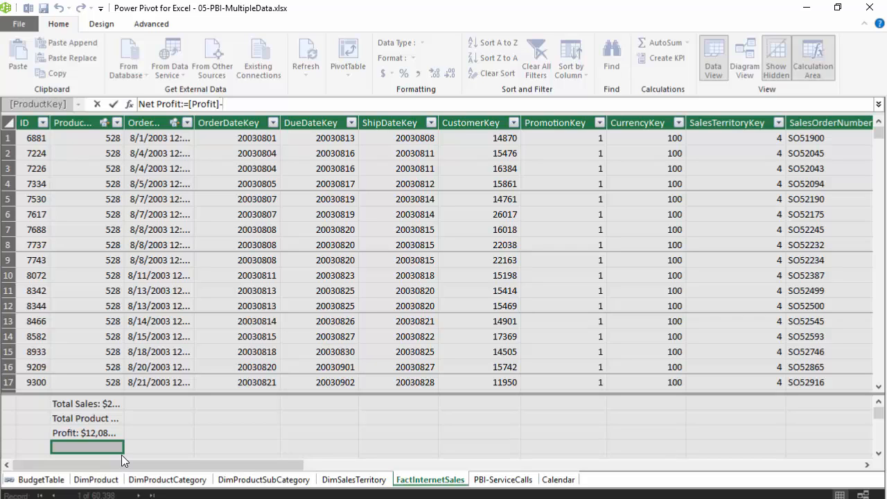
{"action": "type", "text": "cost"}
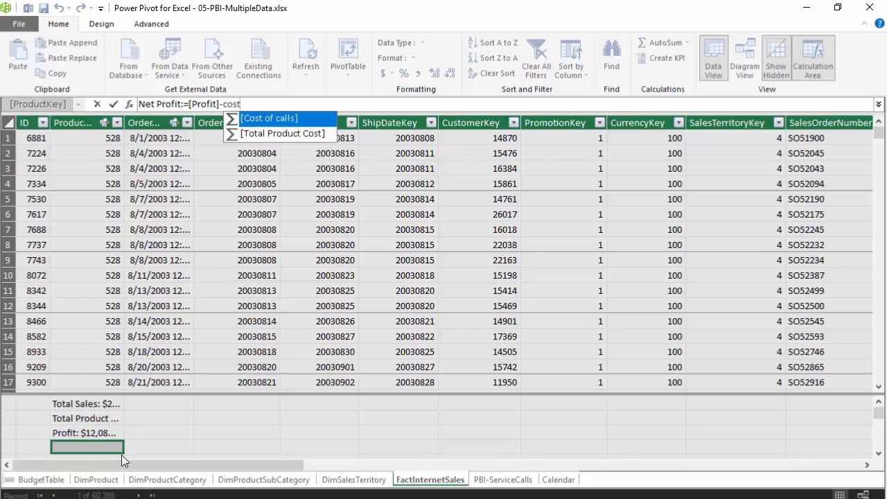
{"action": "key", "text": "Tab"}
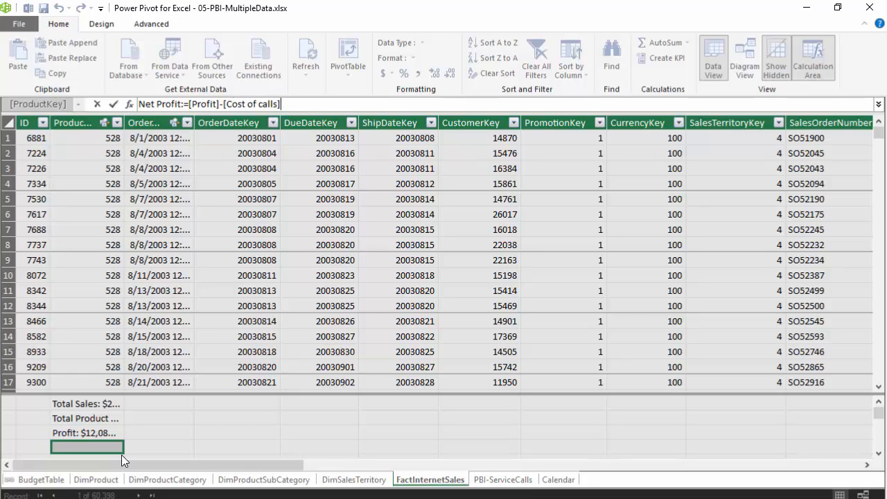
{"action": "key", "text": "Return"}
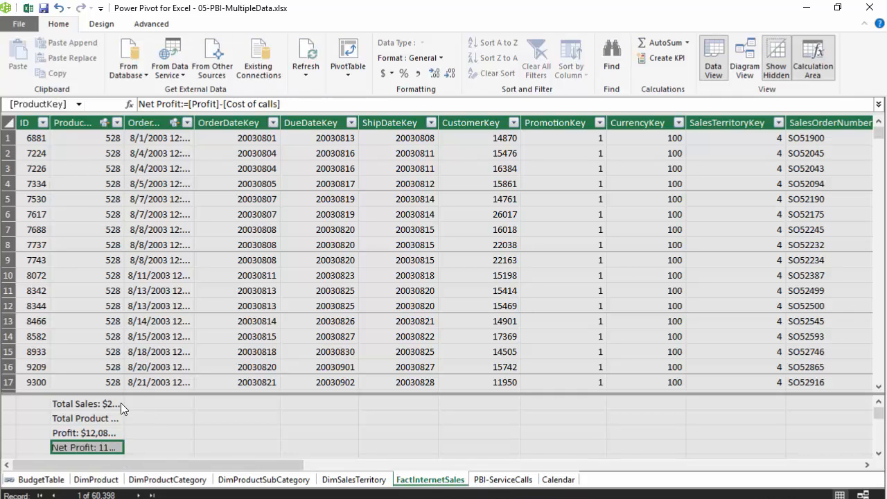
Step: Format the Net Profit measure as $ currency with 0 decimal places
{"action": "right_click", "coordinate": [109, 447]}
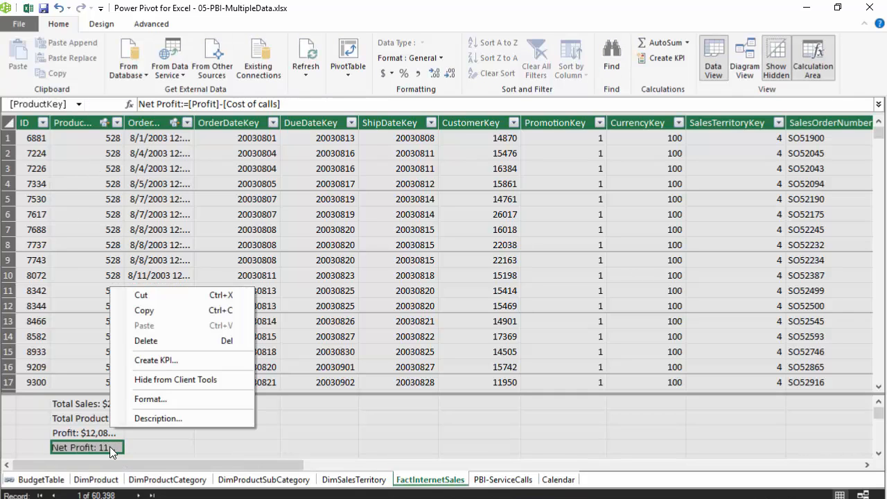
{"action": "left_click", "coordinate": [169, 397]}
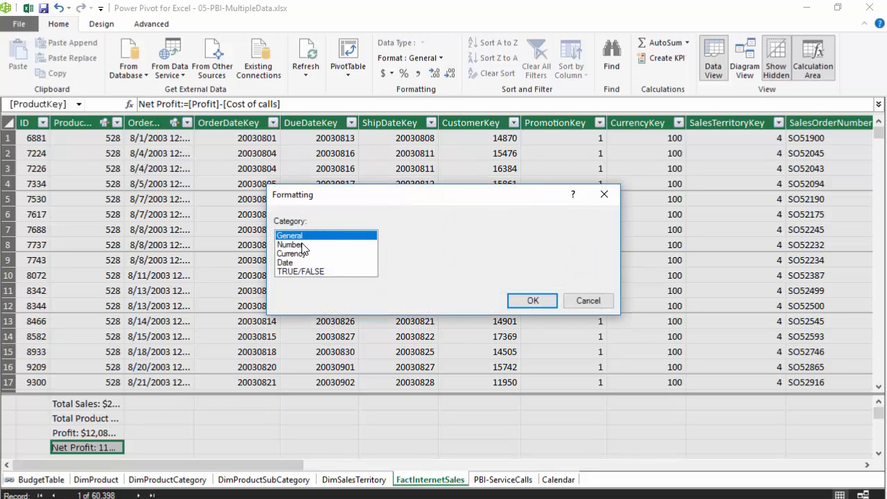
{"action": "left_click", "coordinate": [302, 253]}
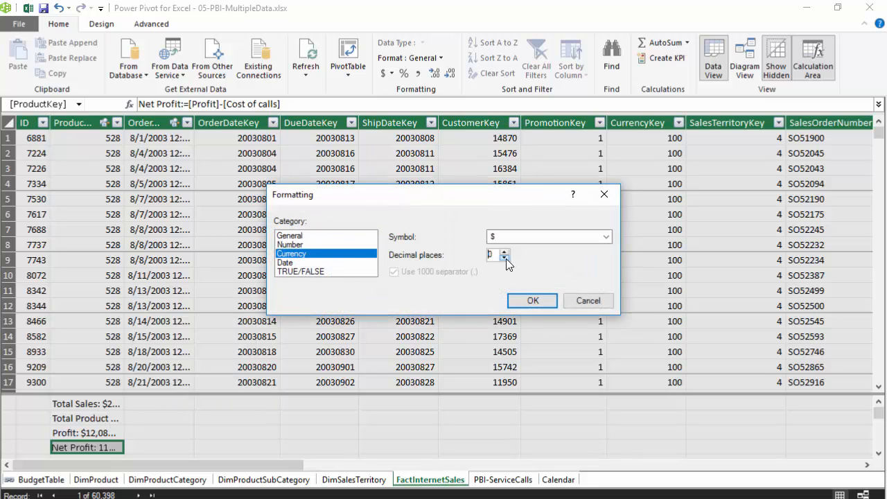